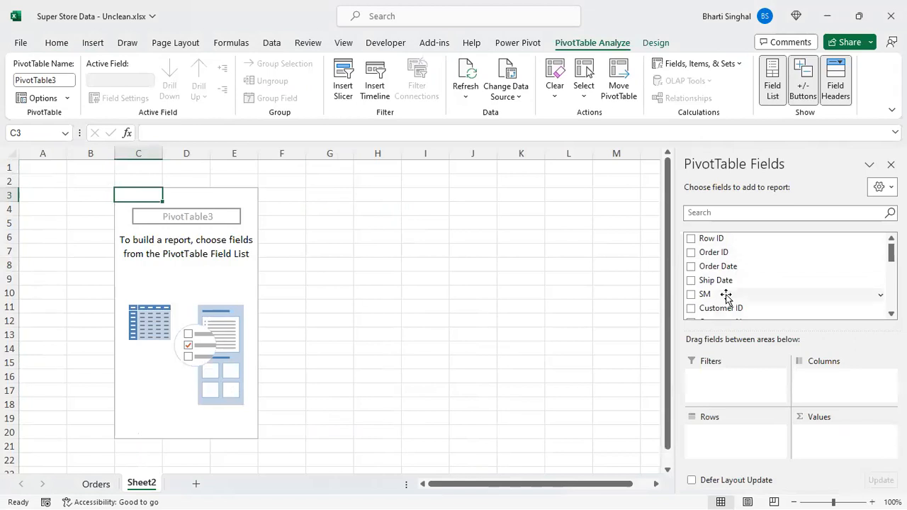
- Build the PivotTable with SM as the row field and the sum of Sales as its values
drag(725, 295, 716, 443)
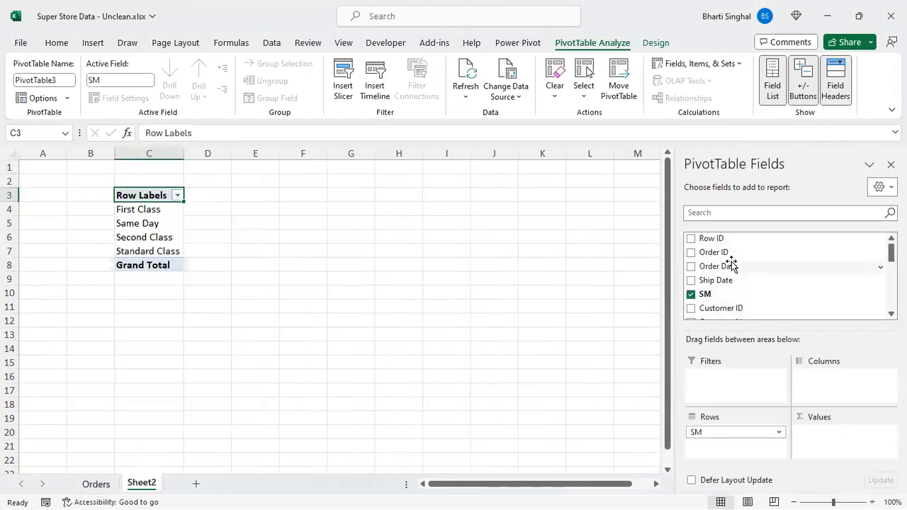
click(728, 212)
text(sa)
drag(729, 241, 836, 454)
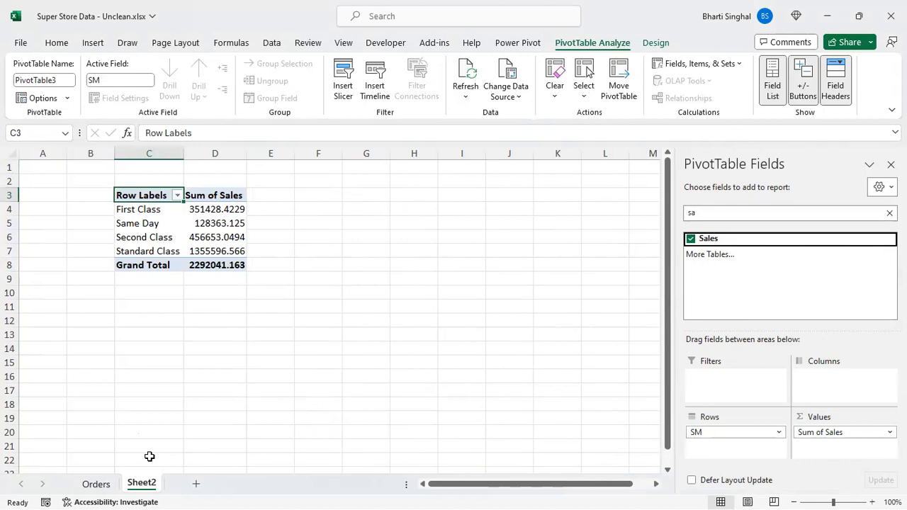
- On the Orders sheet, duplicate the last record in row 9953 into the empty row 9954
click(96, 484)
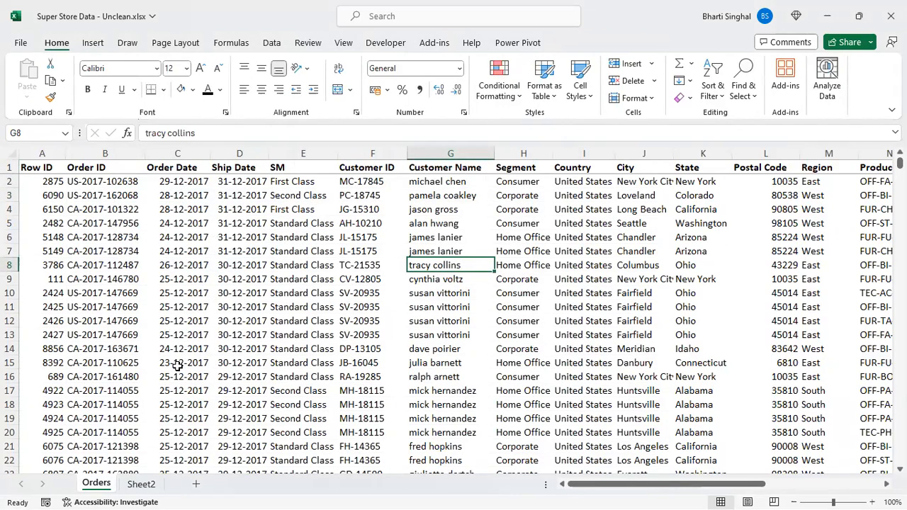
click(310, 336)
key(ctrl+shift+Down)
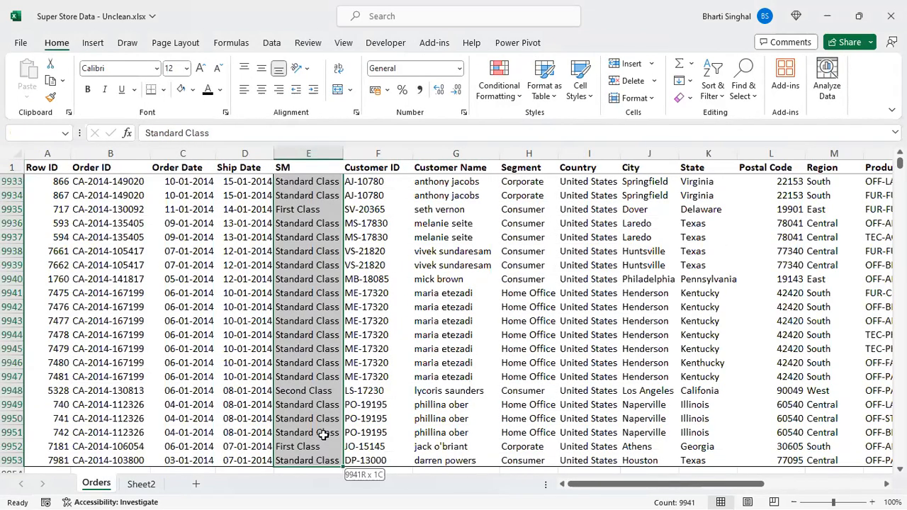
scroll(323, 435, down, 2)
scroll(296, 377, down, 2)
click(381, 293)
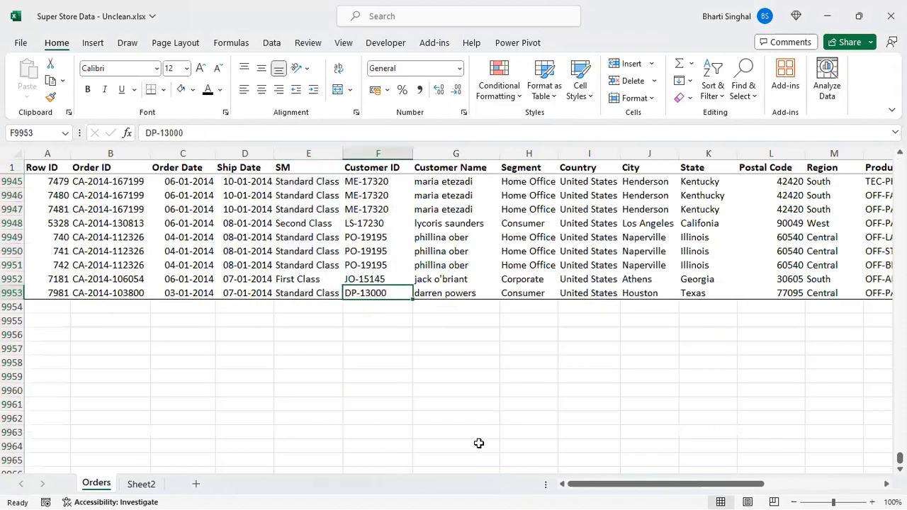
click(14, 293)
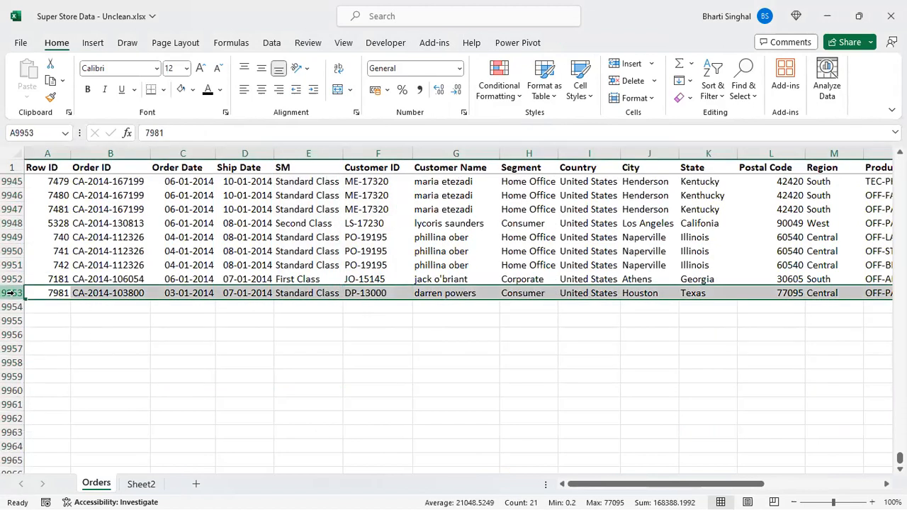
key(ctrl+c)
click(12, 306)
key(ctrl+v)
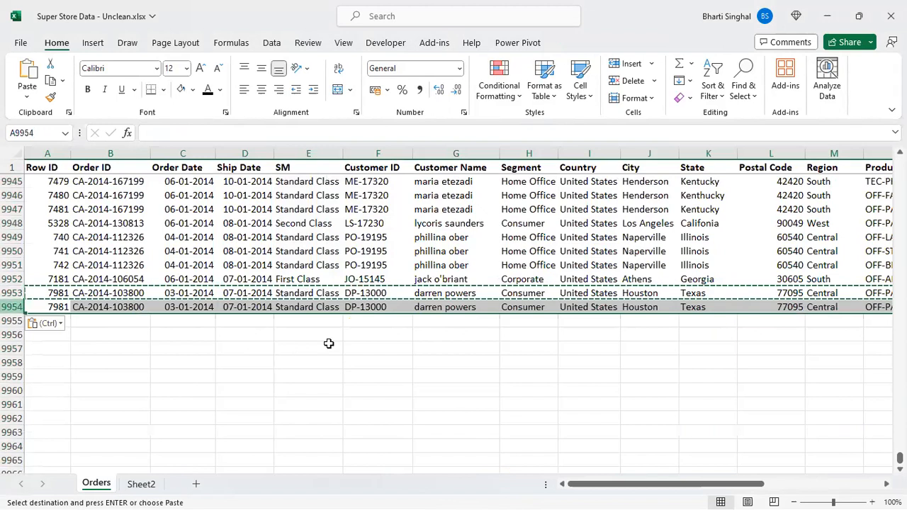
- Change the SM value of the duplicated record in row 9954 to ABC
click(312, 306)
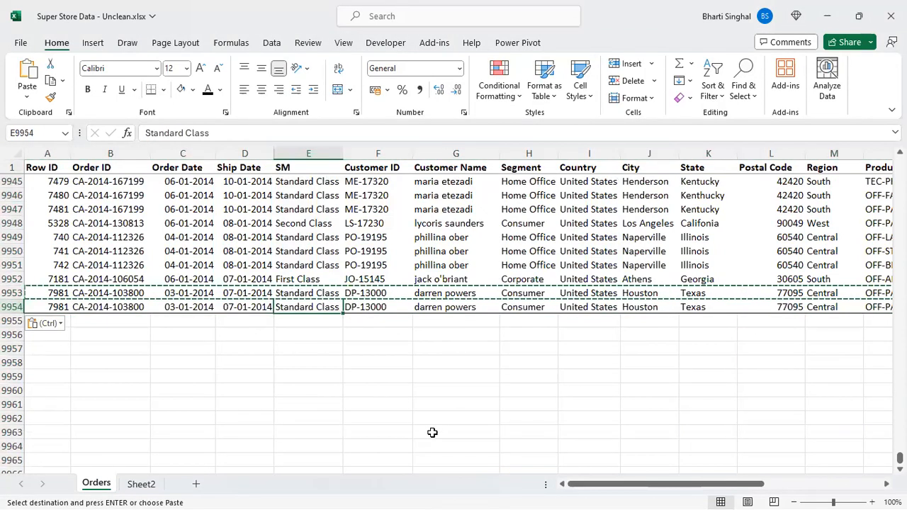
text(ABC)
click(432, 432)
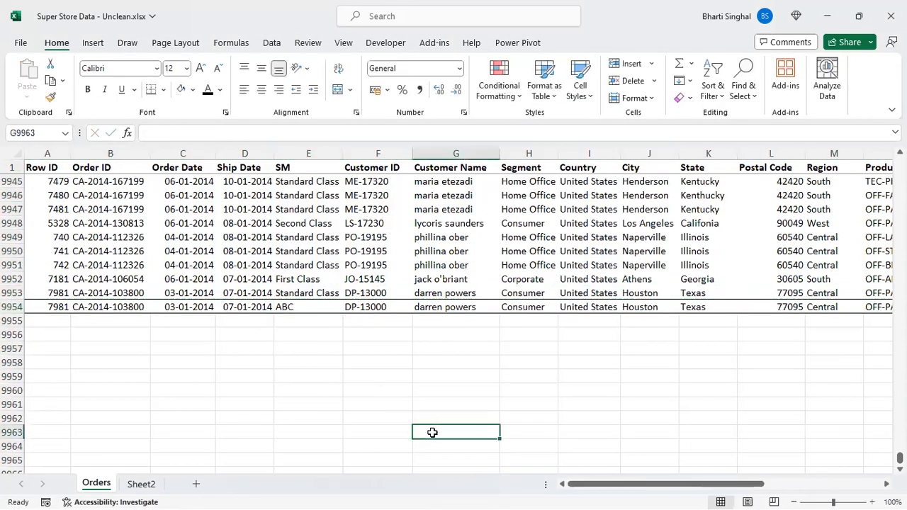
- Refresh the PivotTable on Sheet2
click(142, 485)
right_click(152, 191)
click(229, 263)
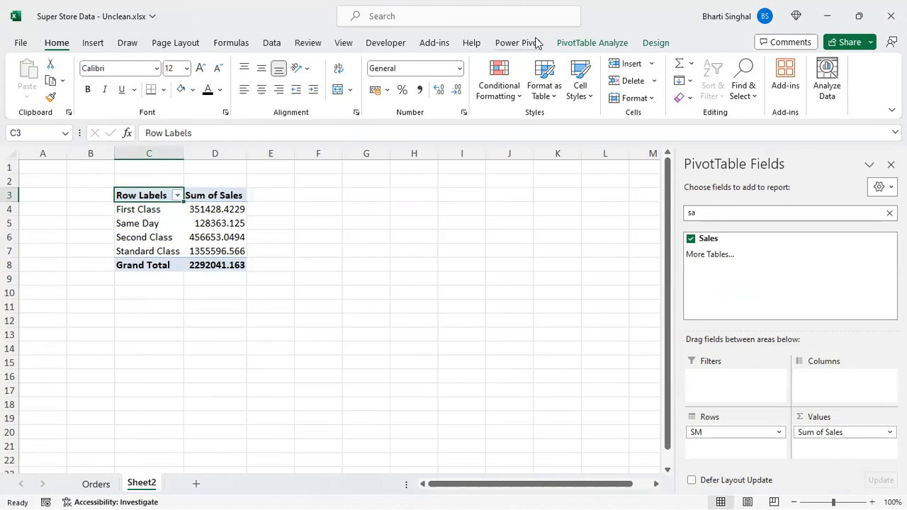
- Extend the PivotTable's source range to Orders!$A$1:$U$9954 and check the ABC row in the report
click(594, 43)
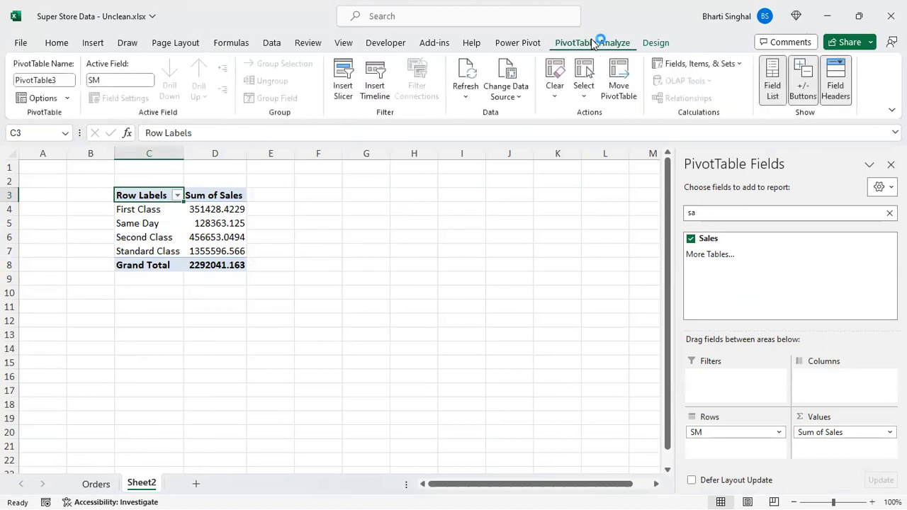
click(517, 99)
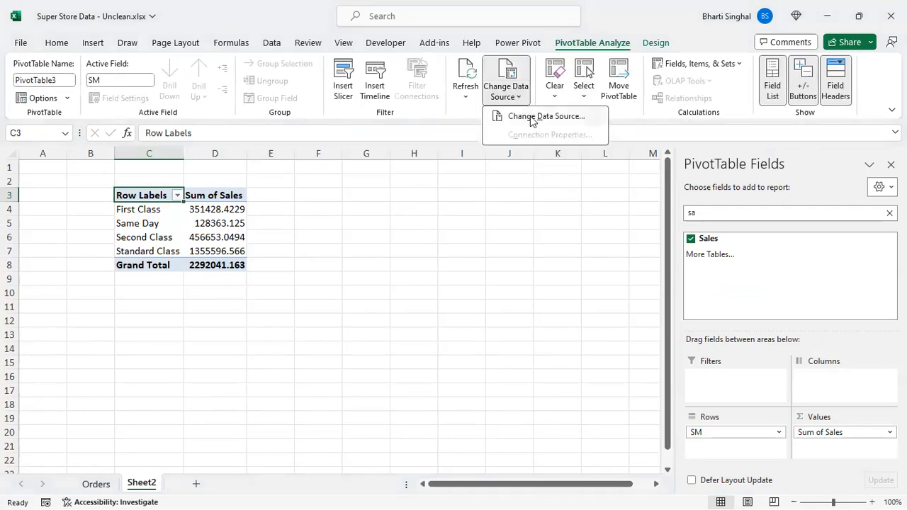
click(546, 121)
click(577, 176)
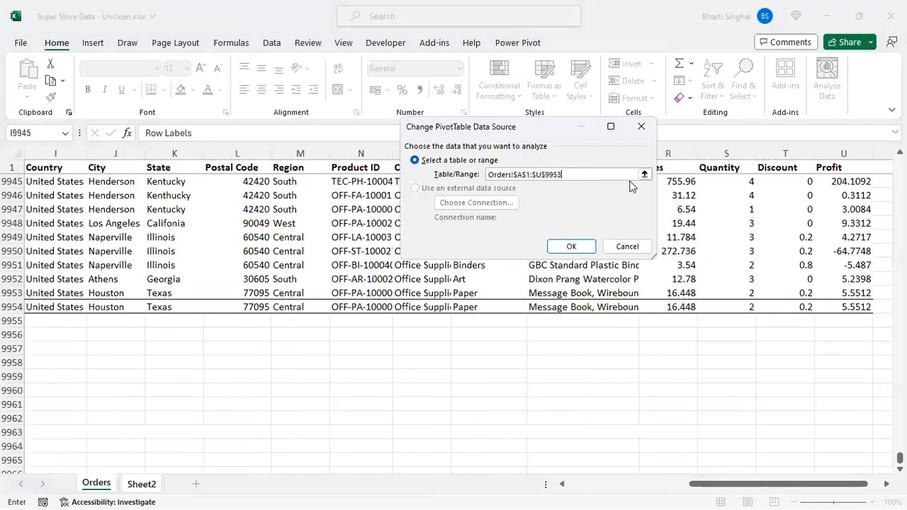
text(4)
click(572, 246)
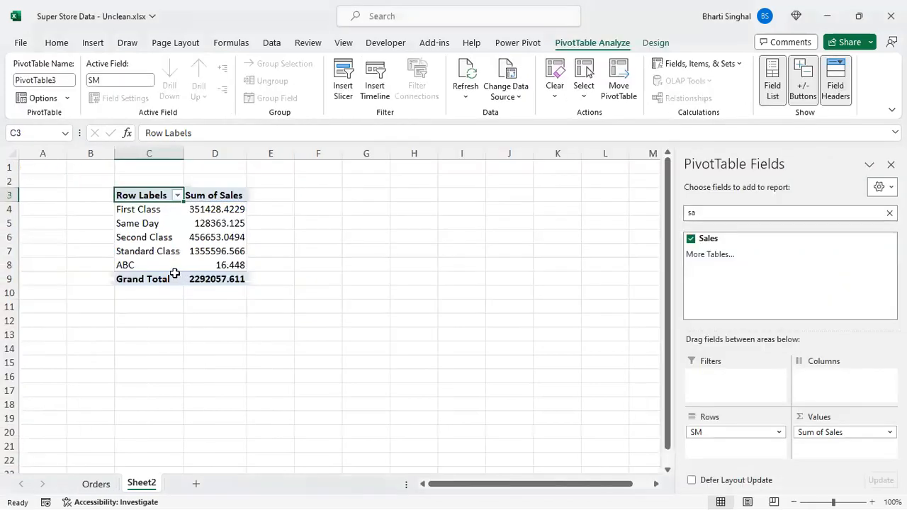
drag(134, 265, 203, 262)
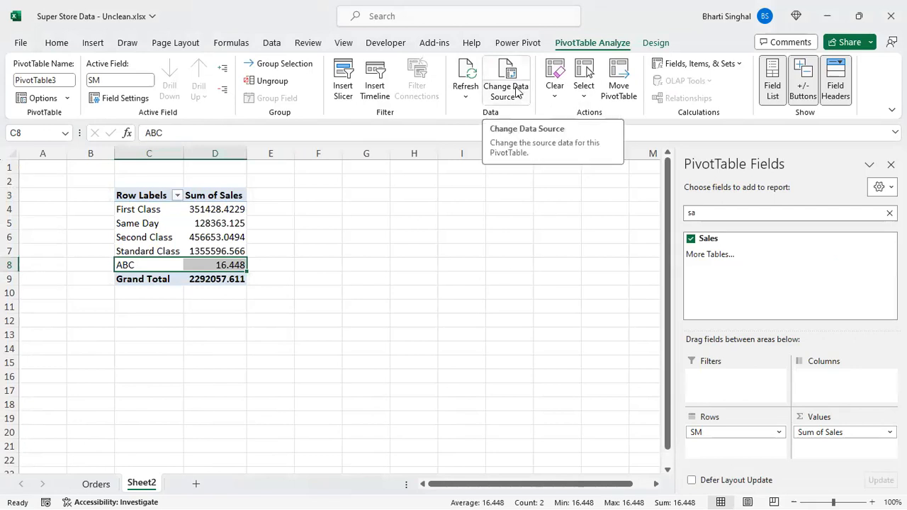
click(192, 379)
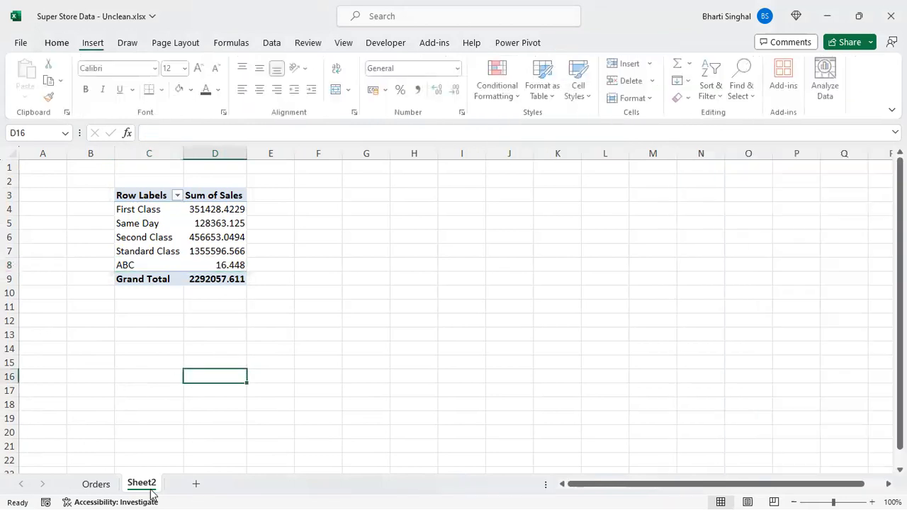
- Convert the entire data range on the Orders sheet into an Excel table
click(96, 484)
click(245, 195)
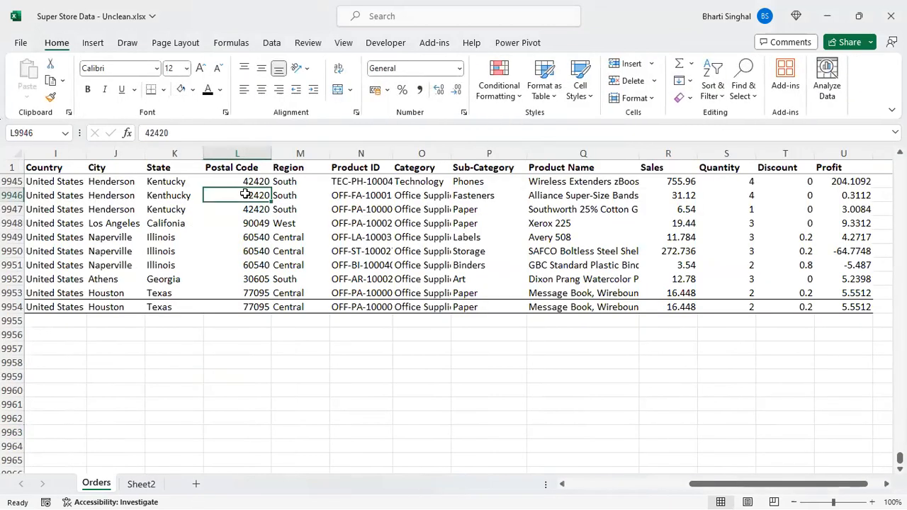
key(ctrl+a)
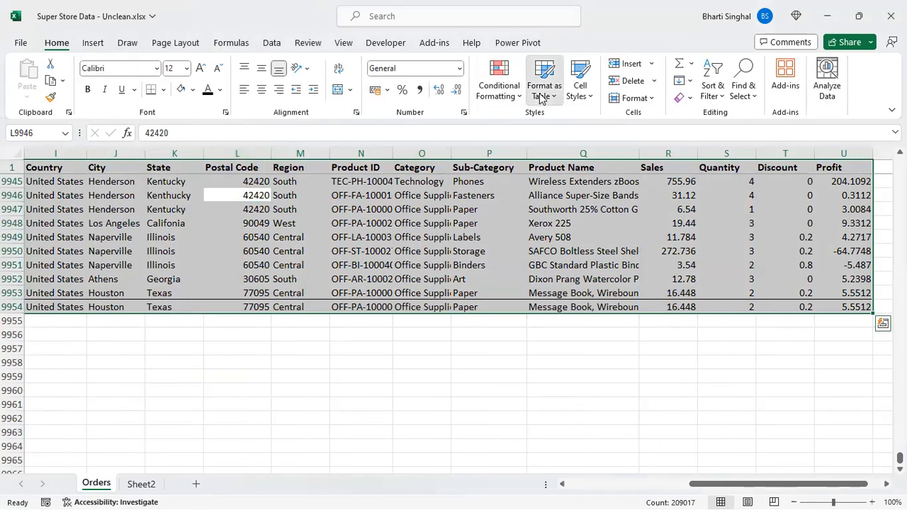
key(ctrl+t)
click(522, 239)
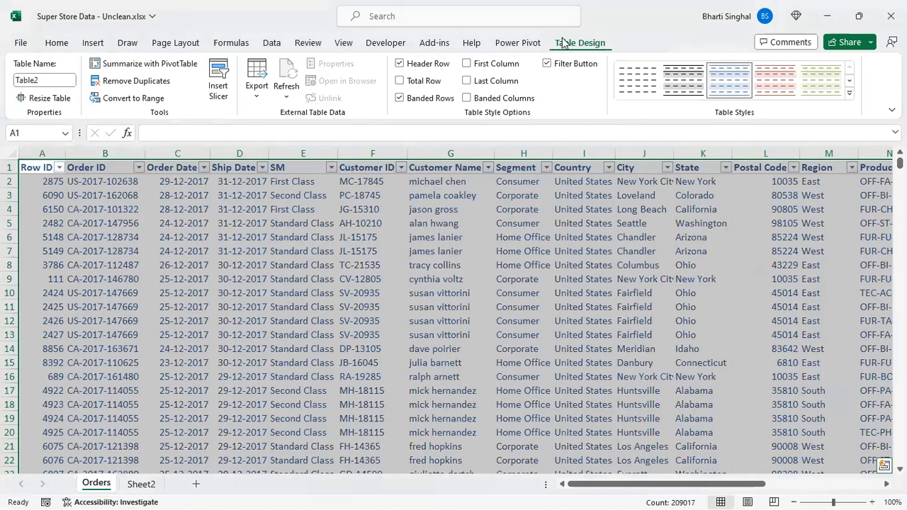
- Check the name given to the new table in its design properties
click(499, 303)
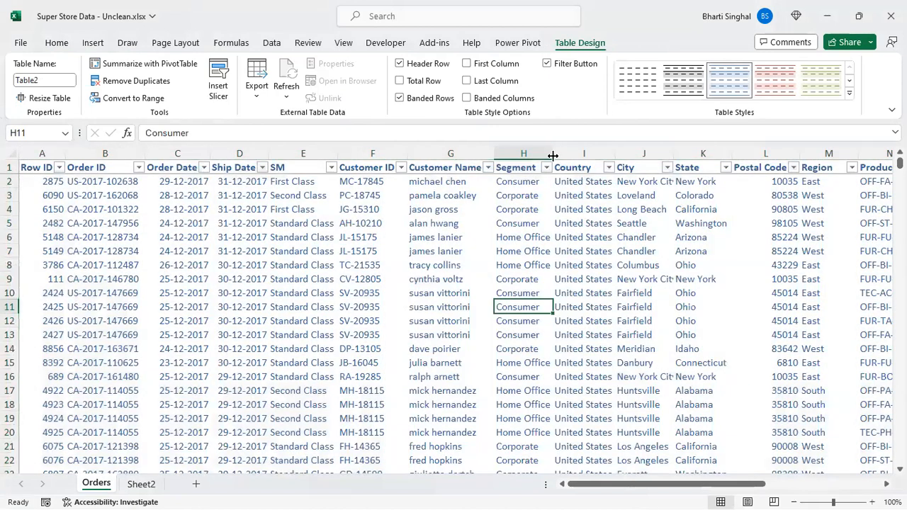
click(472, 223)
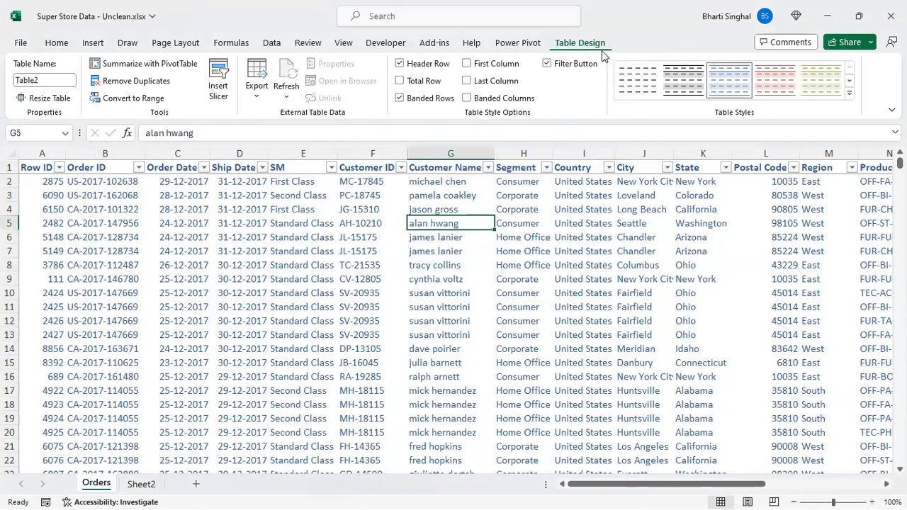
click(48, 81)
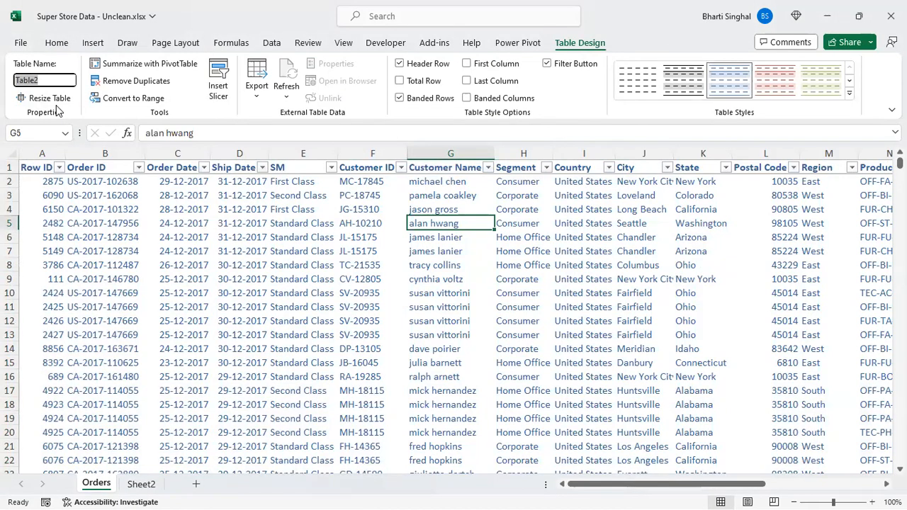
click(215, 277)
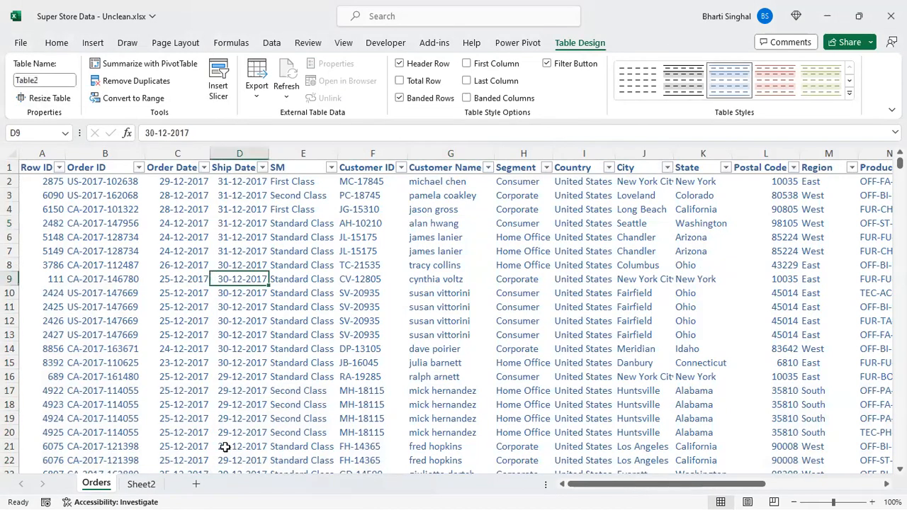
- Insert a second PivotTable at cell F3 of Sheet2, using Table2 as its source
click(142, 484)
click(333, 196)
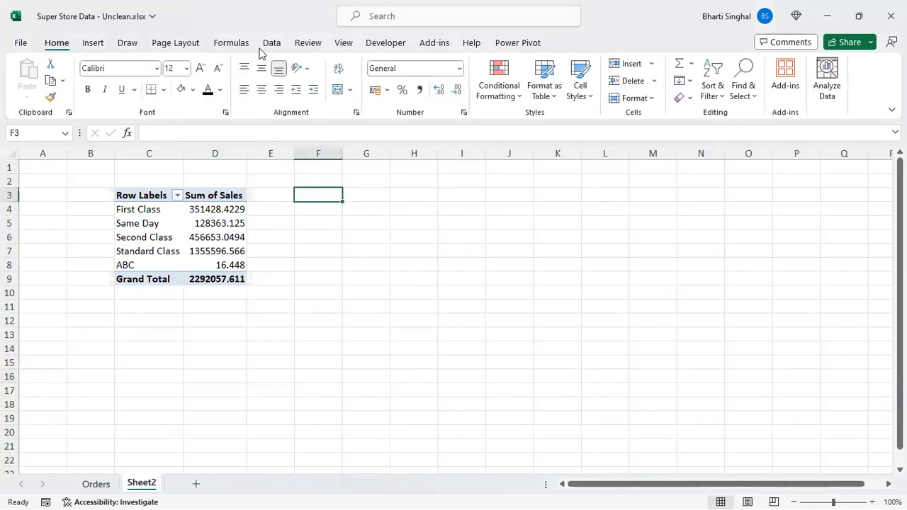
click(92, 43)
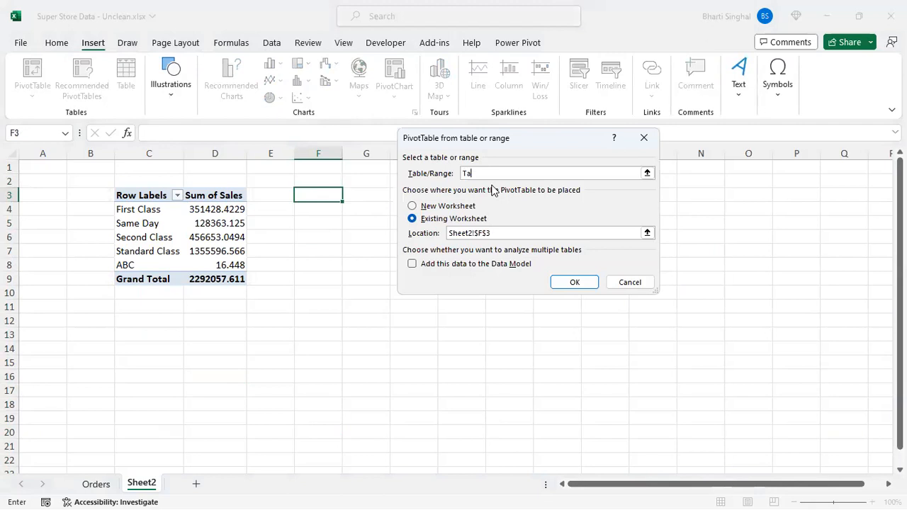
click(574, 284)
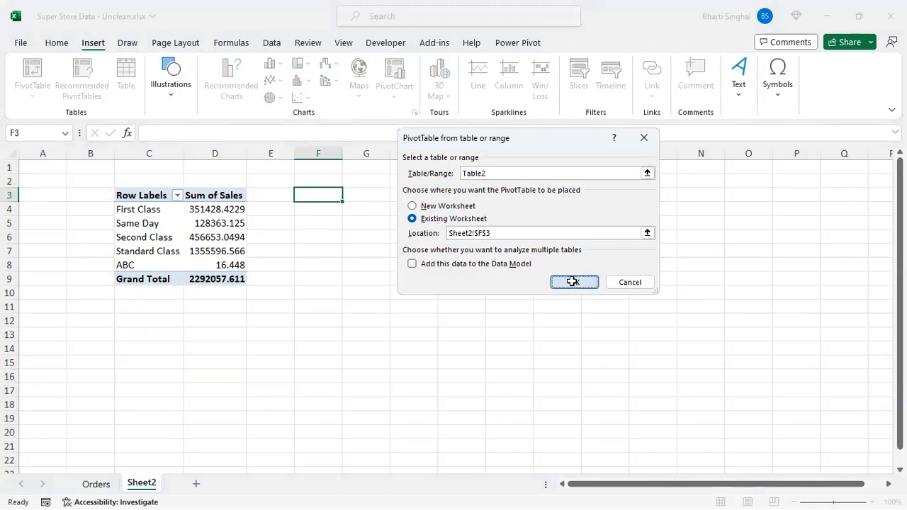
- Set up the second PivotTable with SM in rows and the sum of Sales in values
drag(725, 293, 735, 437)
click(739, 211)
text(sa)
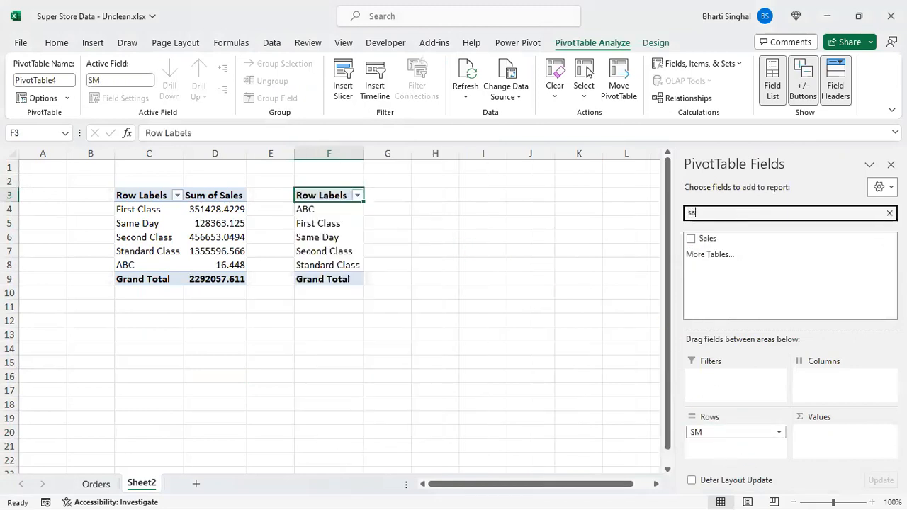
drag(715, 239, 828, 451)
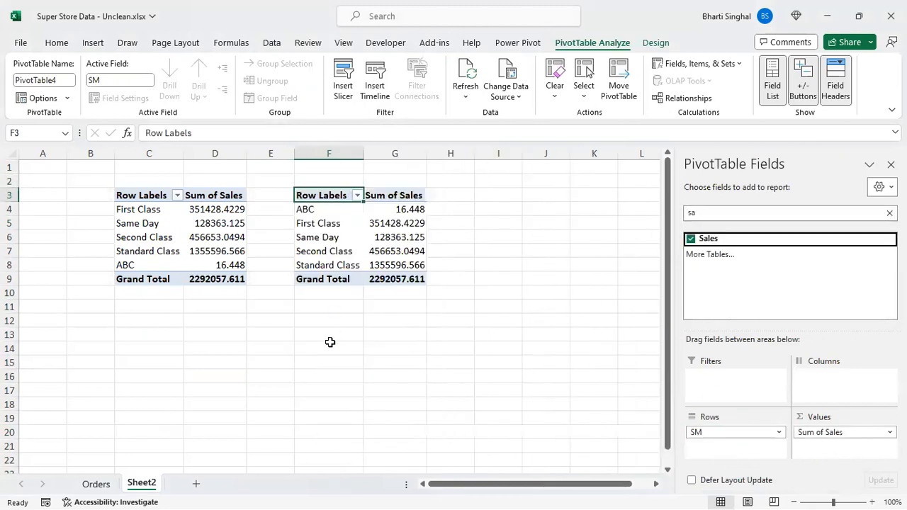
- Append a new blank row 9955 to the end of the table on the Orders sheet
click(105, 484)
scroll(344, 375, down, 2)
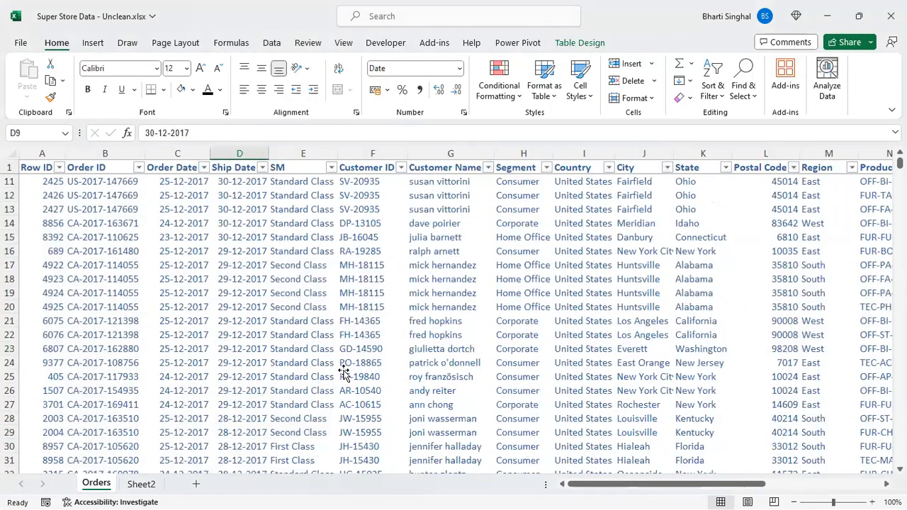
click(345, 374)
key(ctrl+shift+Down)
scroll(345, 374, down, 3)
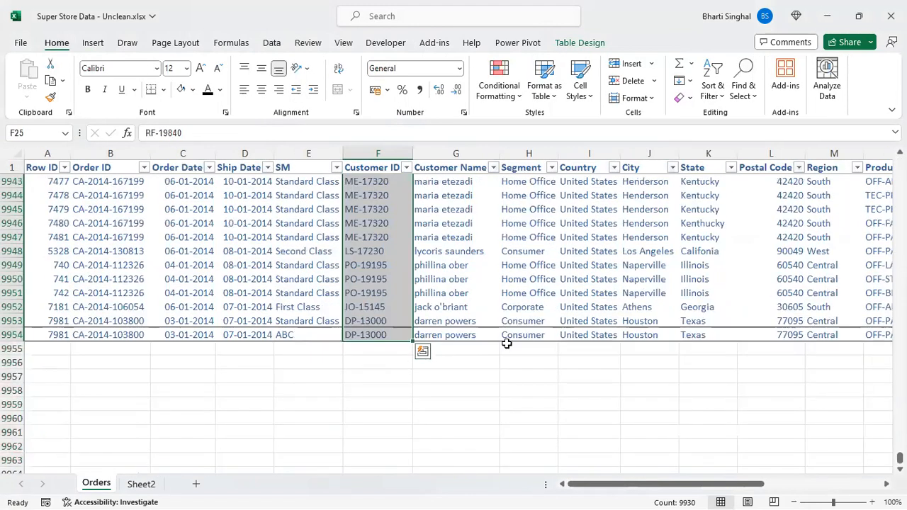
click(522, 336)
key(Right)
key(Right)
key(Right)
key(Right)
key(Right)
key(Right)
key(Right)
key(Right)
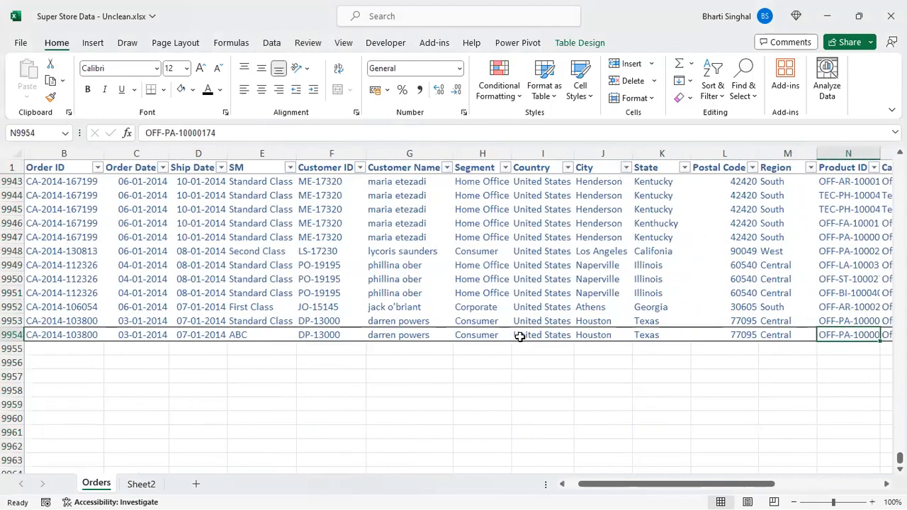
key(Right)
key(Right)
key(Right)
key(Right)
key(Right)
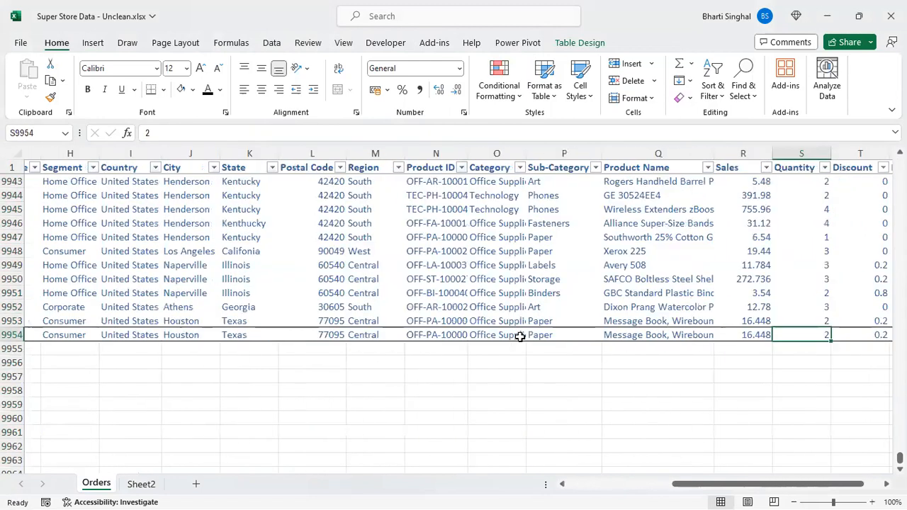
key(Tab)
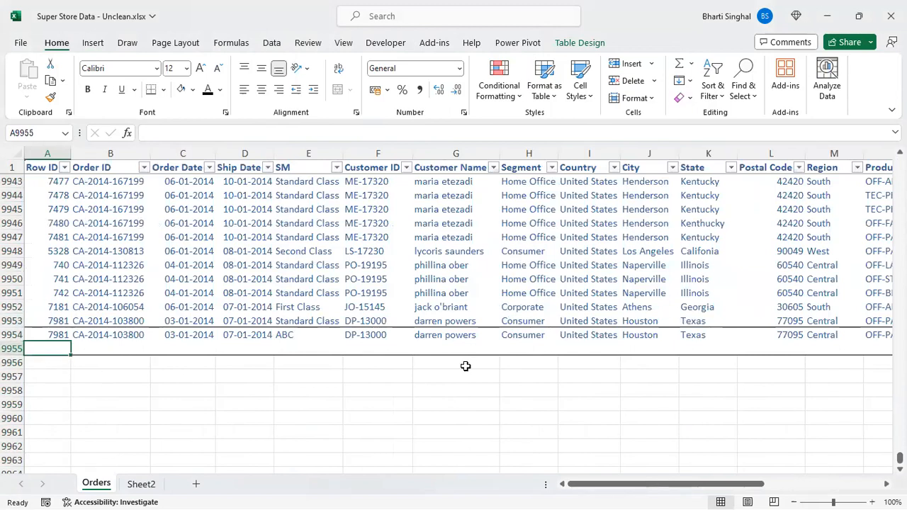
- Enter XYZ under SM and 100 under Sales in the new row 9955 of the Orders table
click(327, 348)
text(XYZ)
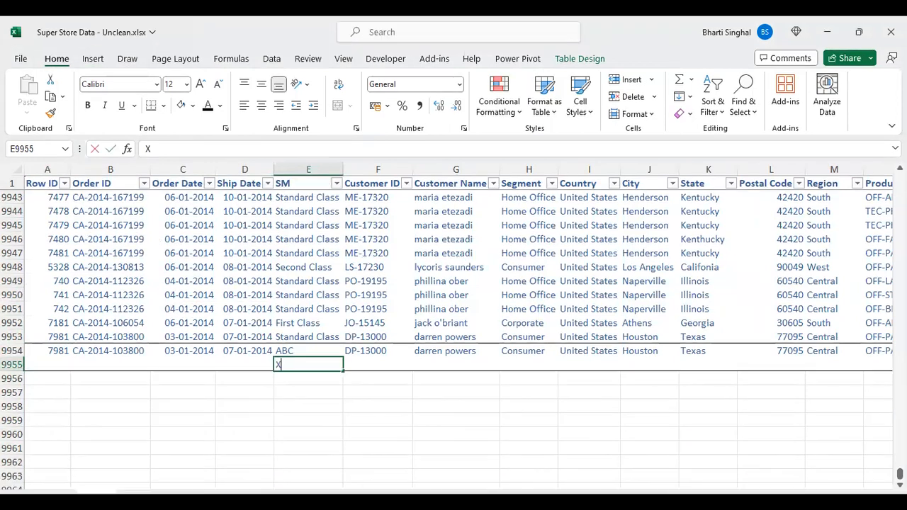
key(Tab)
key(Tab)
key(Tab)
key(Tab)
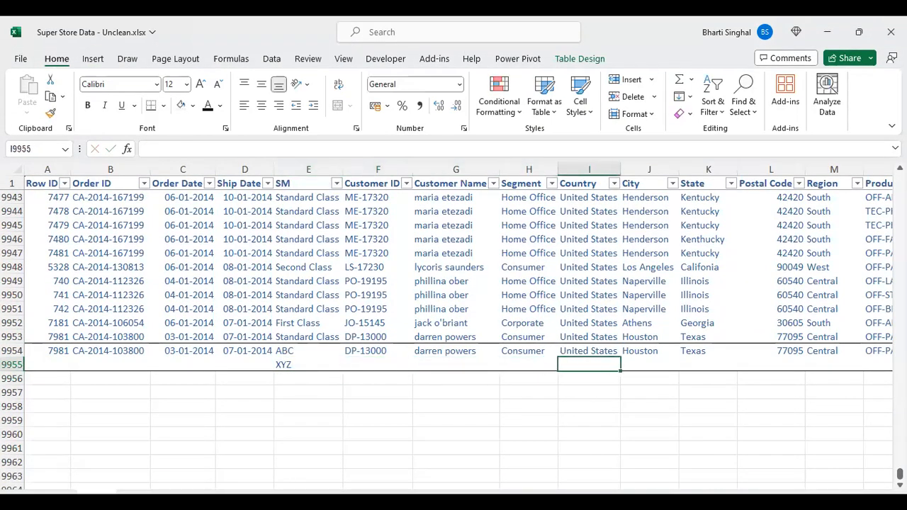
key(Tab)
key(Tab)
key(Tab)
key(Tab)
key(Tab)
key(Tab)
key(Tab)
key(Tab)
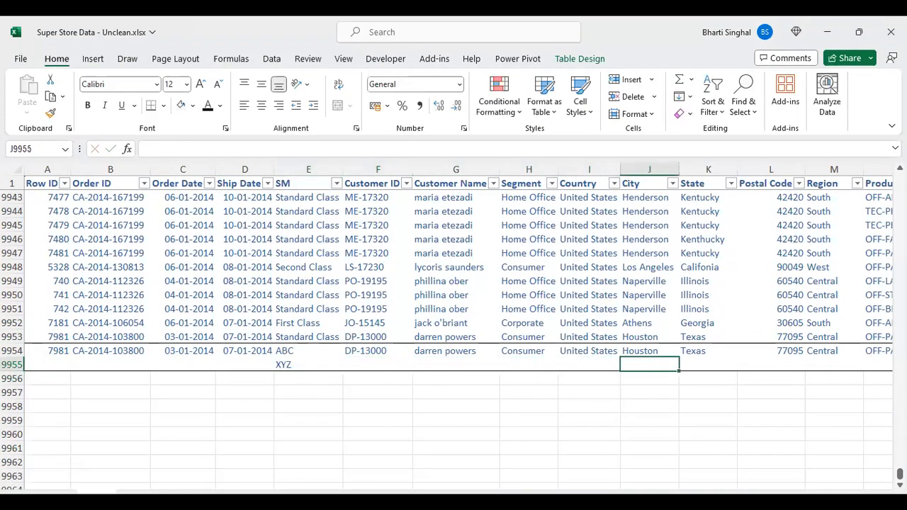
key(Tab)
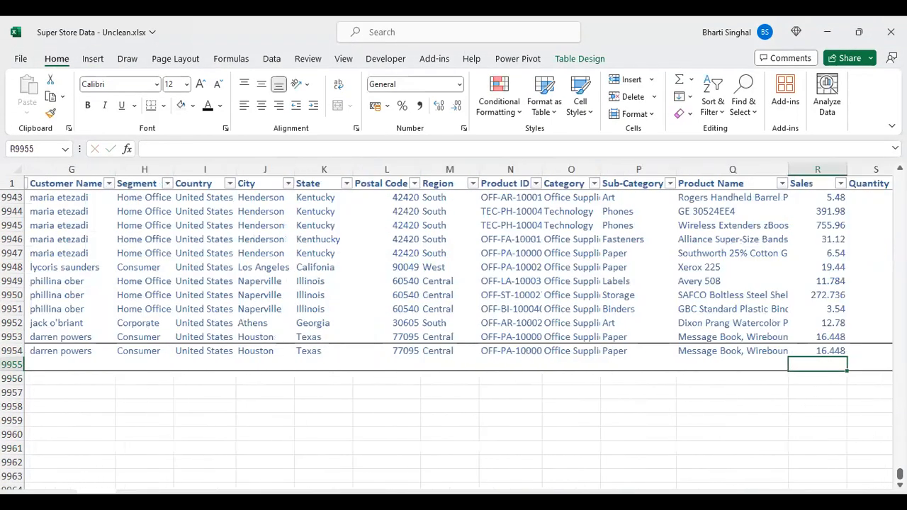
text(100)
scroll(522, 450, right, 2)
click(278, 452)
- Refresh both PivotTables on Sheet2 to pick up the new table row
click(142, 484)
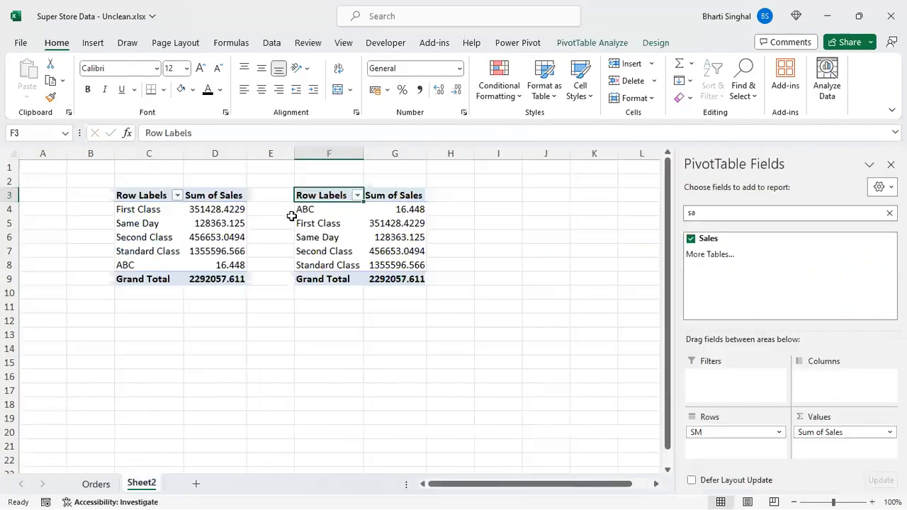
right_click(324, 194)
click(367, 263)
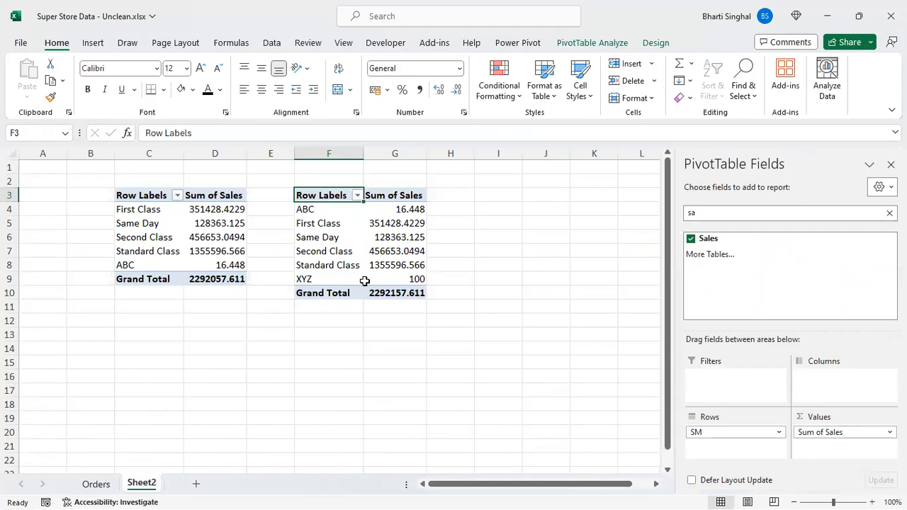
right_click(142, 193)
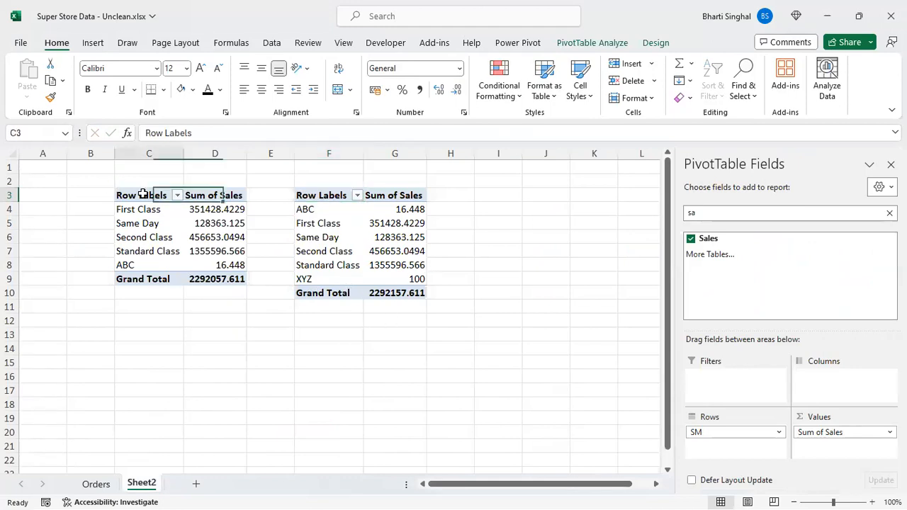
click(155, 263)
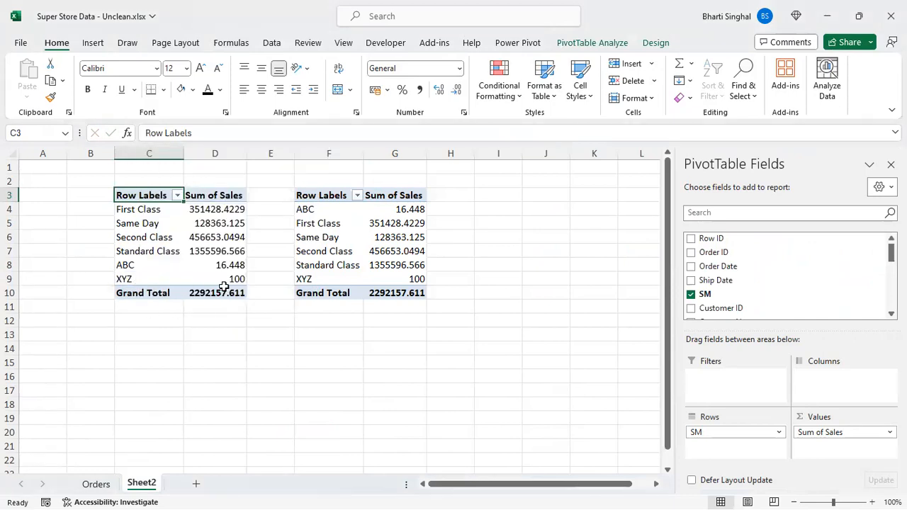
- Check the added row on the Orders sheet and the data source range of the first PivotTable on Sheet2
click(96, 484)
scroll(424, 362, down, 3)
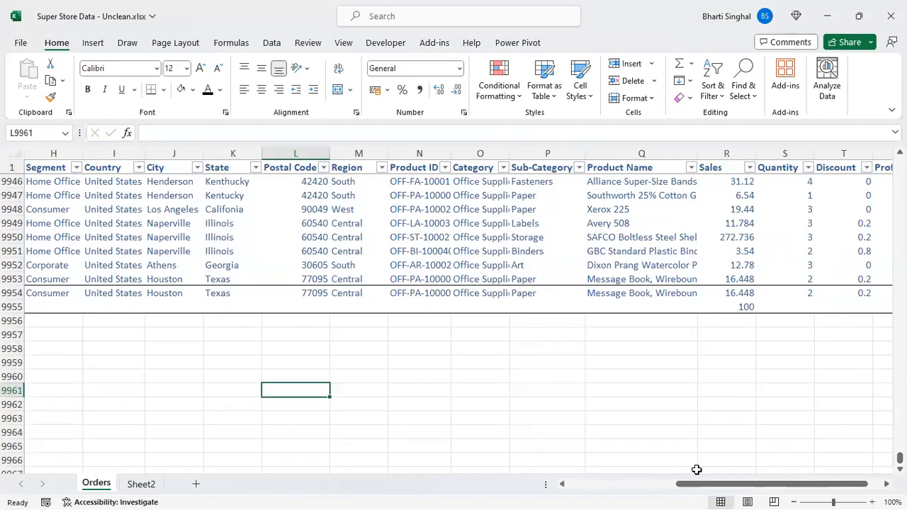
drag(745, 492, 163, 297)
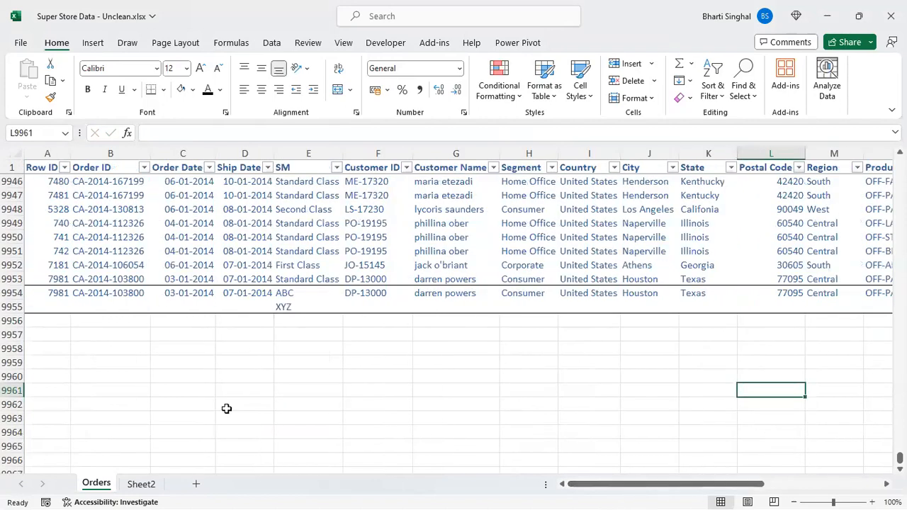
click(141, 484)
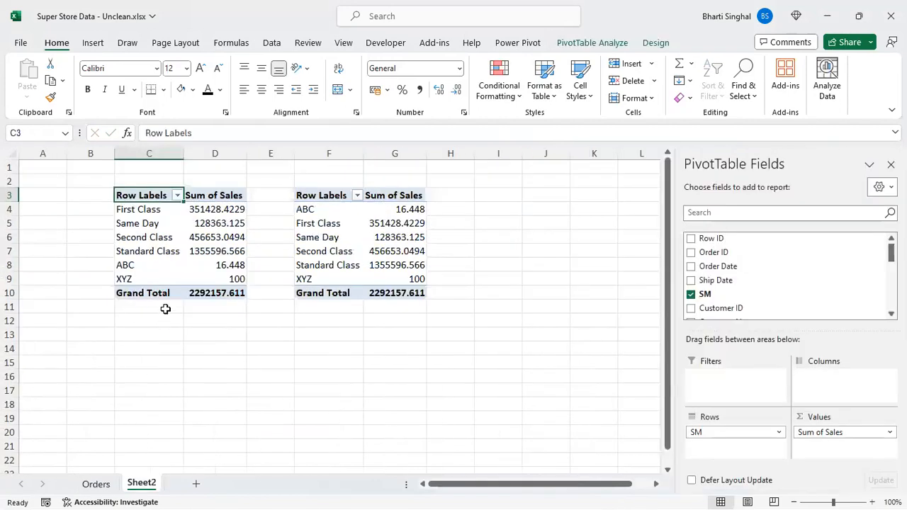
click(597, 43)
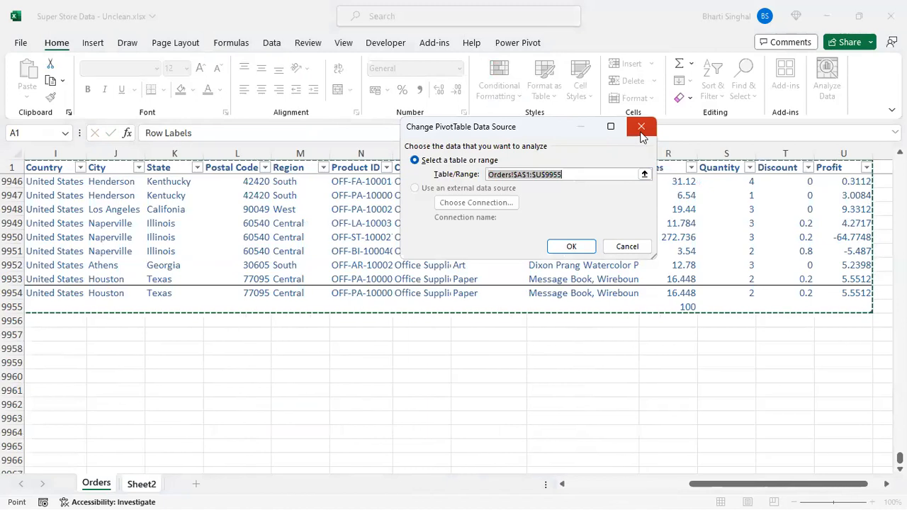
click(575, 250)
click(401, 362)
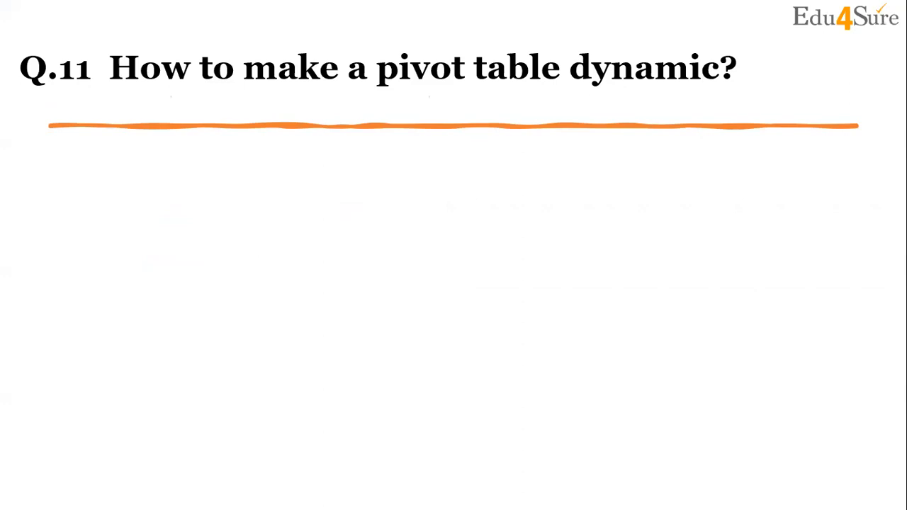
key(Right)
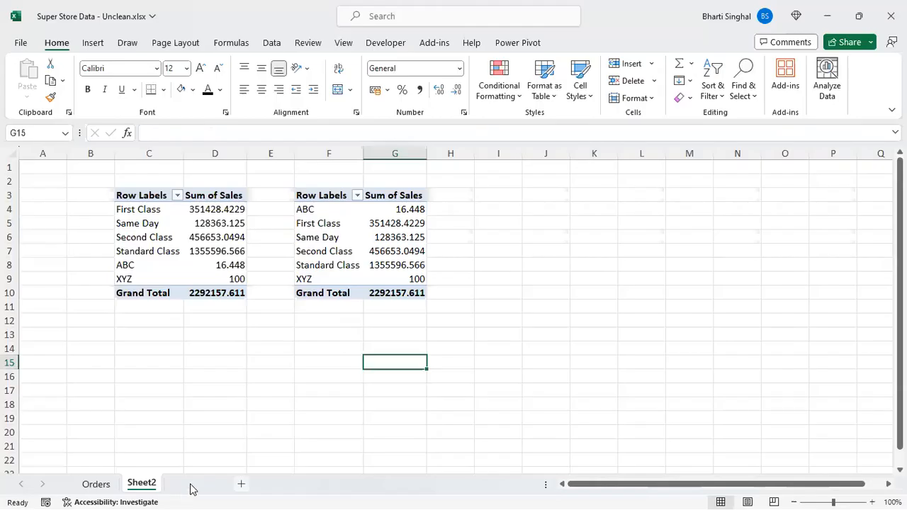
- Add a new worksheet, enter the date 23-11-2023 in C3 and widen column C to fit it
click(239, 484)
click(148, 195)
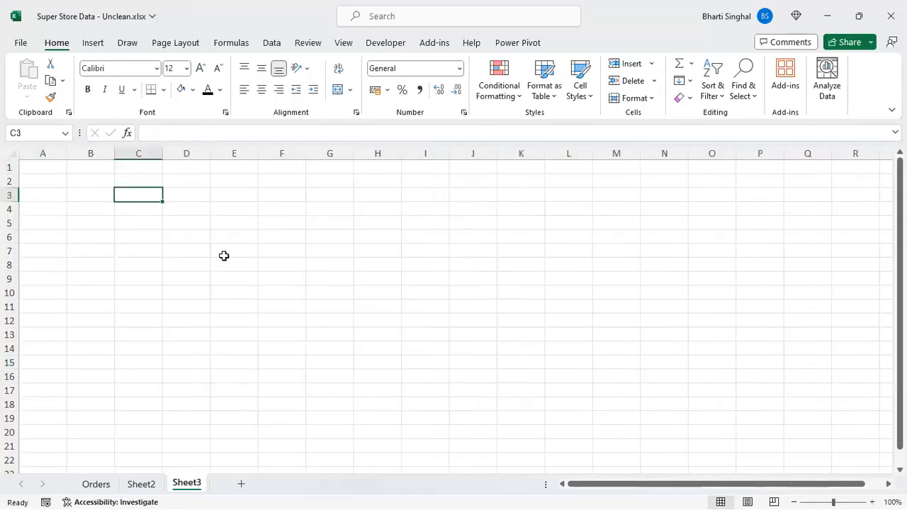
text(23)
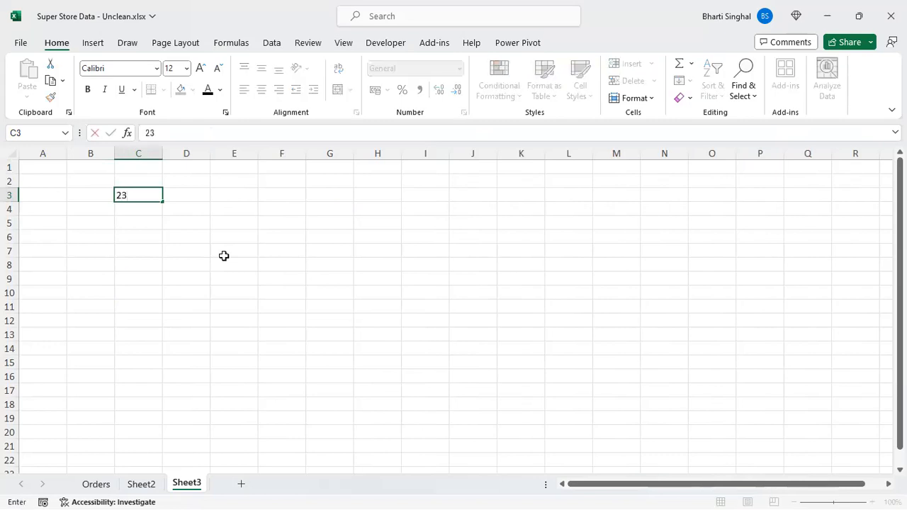
text(-11-2023)
click(224, 256)
drag(163, 153, 179, 153)
- Enter the date 25-12-2023 in F3 and widen column F
click(300, 196)
text(25-12-2023)
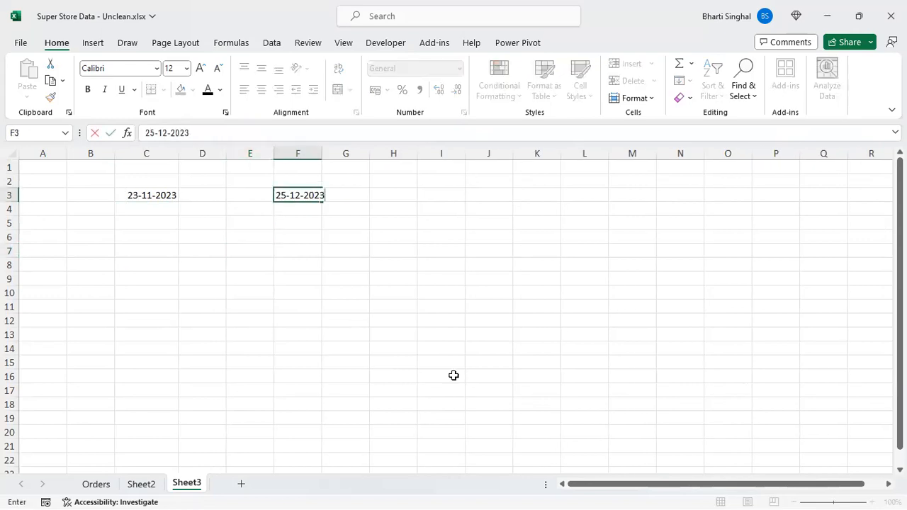
click(453, 376)
drag(330, 152, 330, 152)
drag(331, 152, 361, 297)
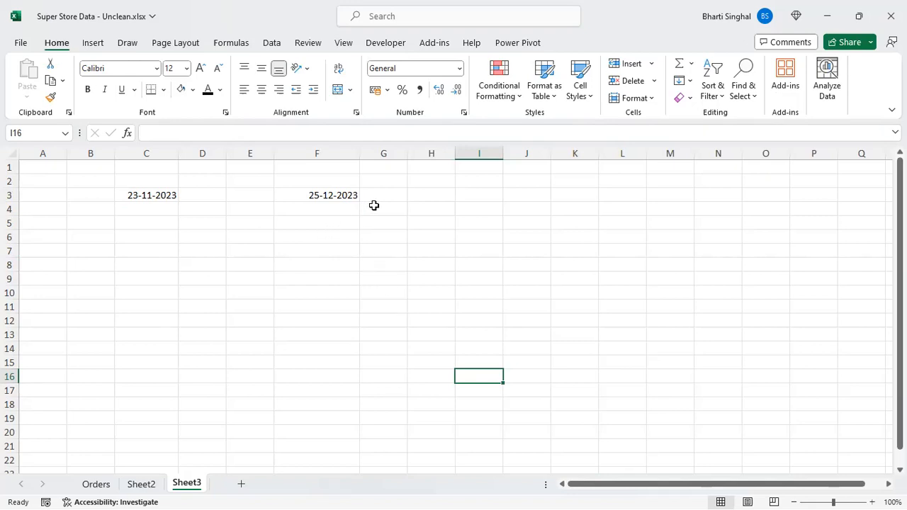
- Enter the date 11-11-2023 in I3 as the holiday date
click(486, 194)
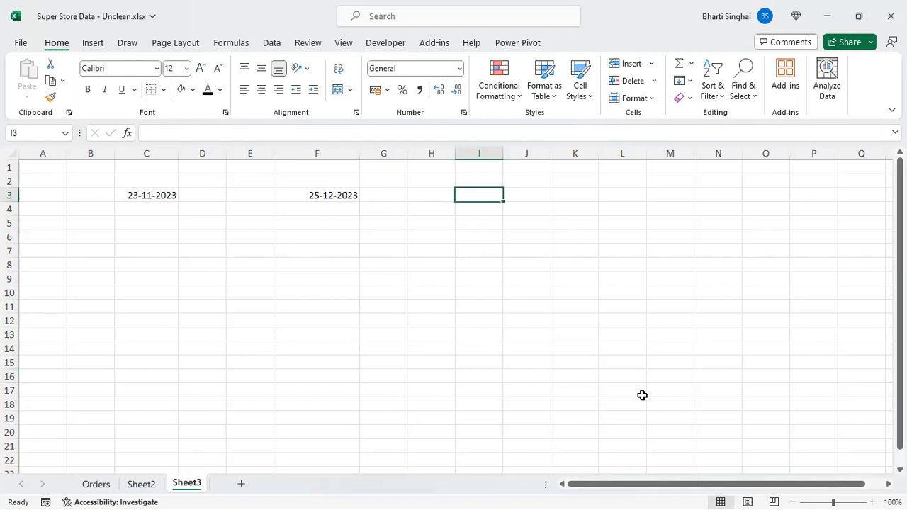
text(11-11)
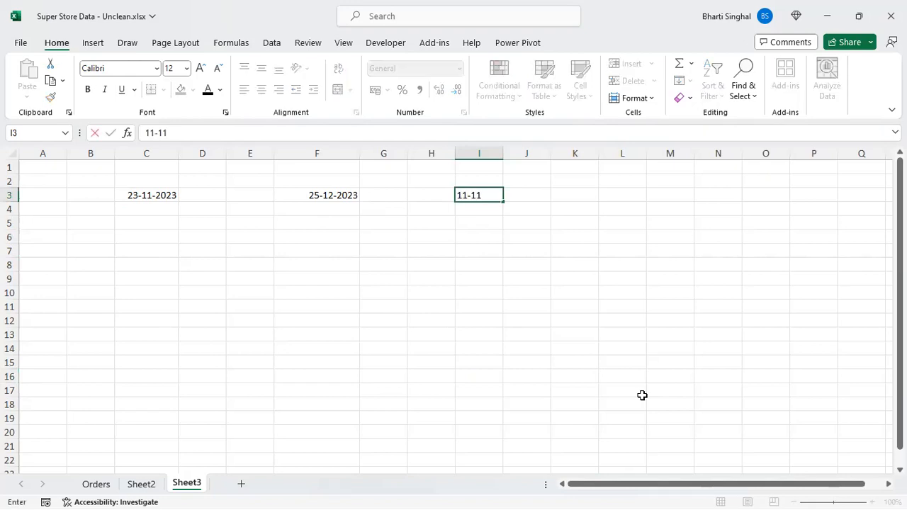
text(-2023)
click(642, 395)
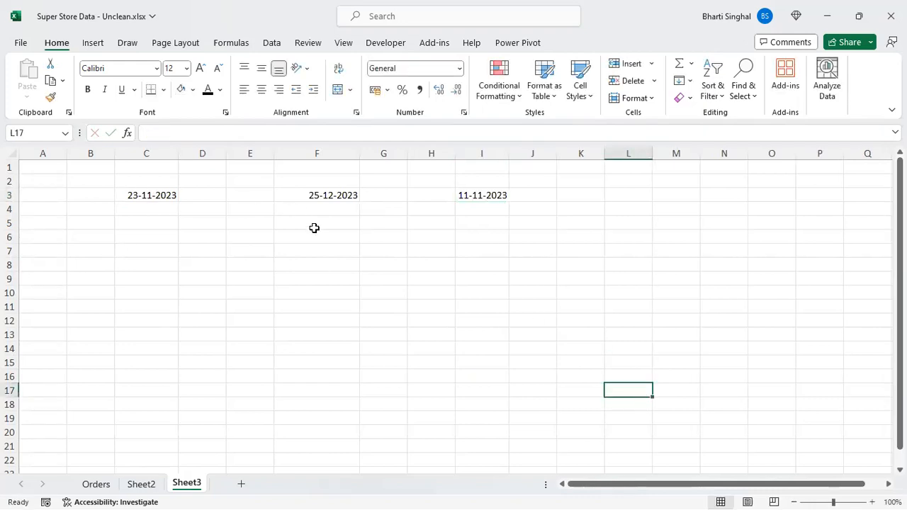
click(500, 195)
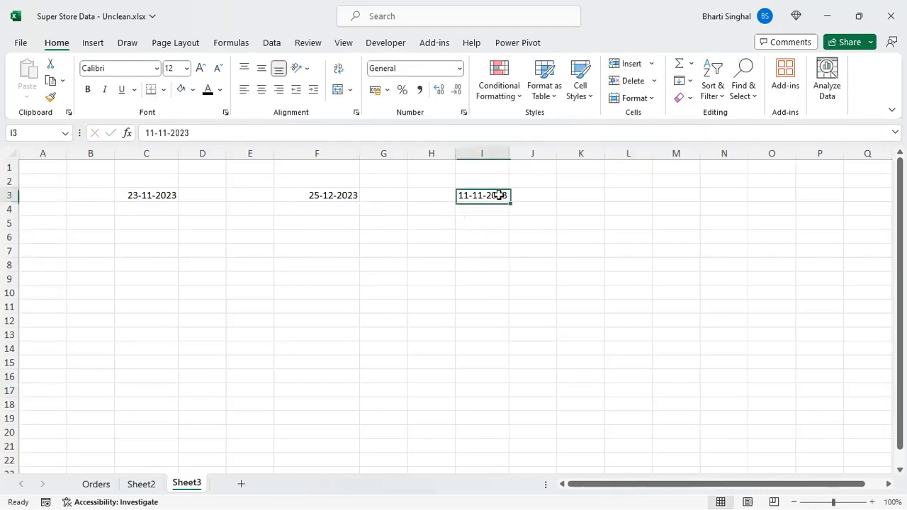
- Calculate the working days in F5 with NETWORKDAYS, using C3 as start date, F3 as end date and I3 as holiday
click(310, 228)
text(=)
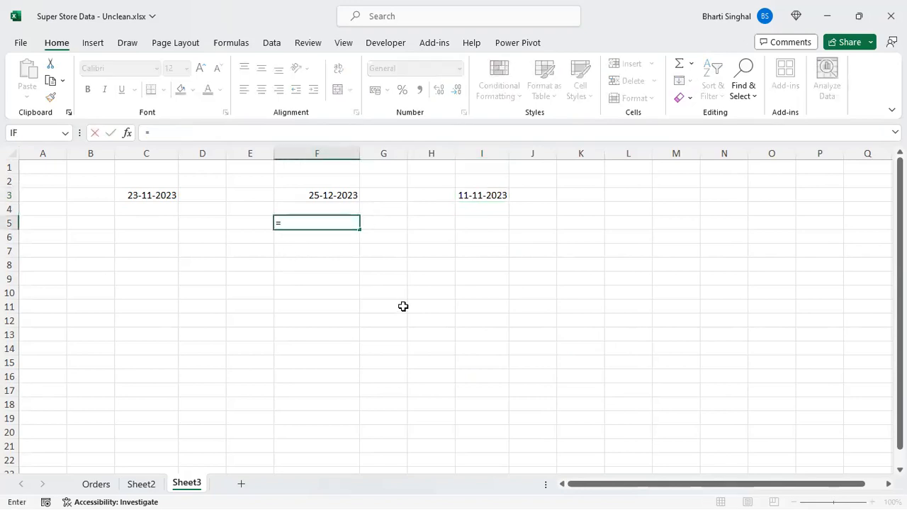
text(netwo)
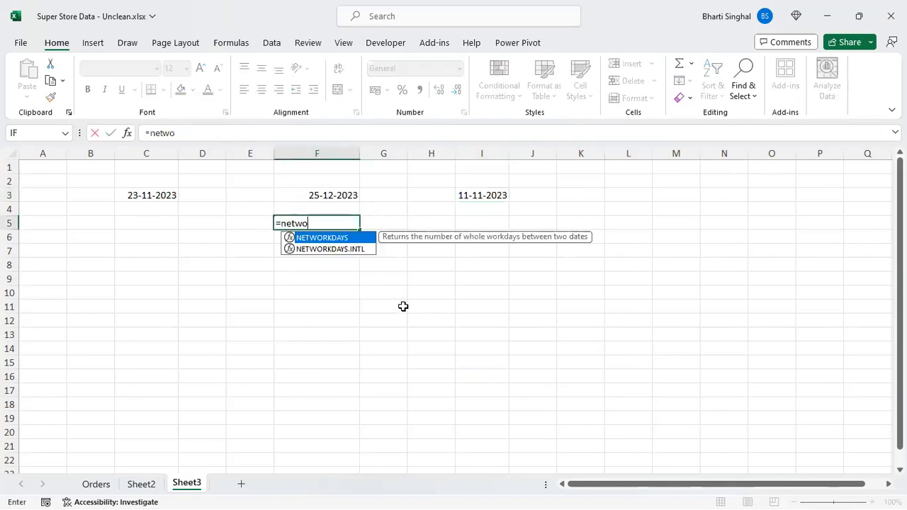
double_click(366, 240)
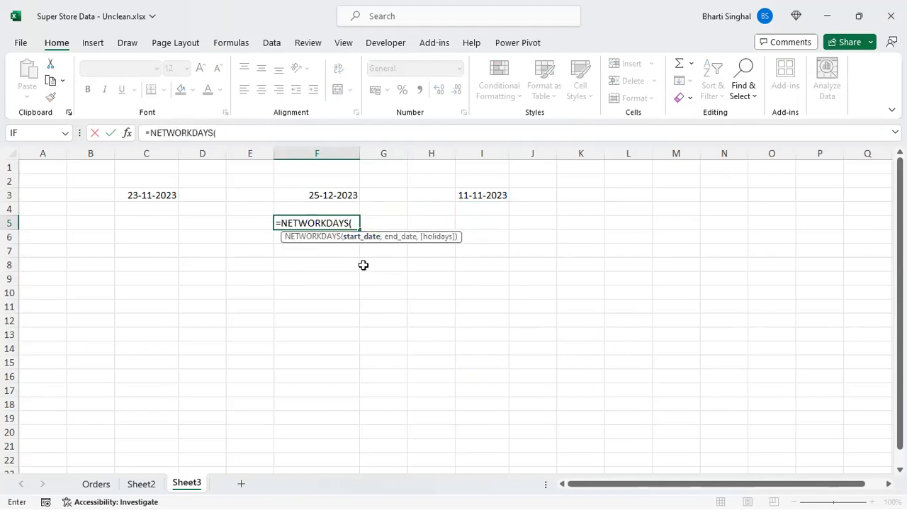
click(135, 194)
text(,)
click(349, 195)
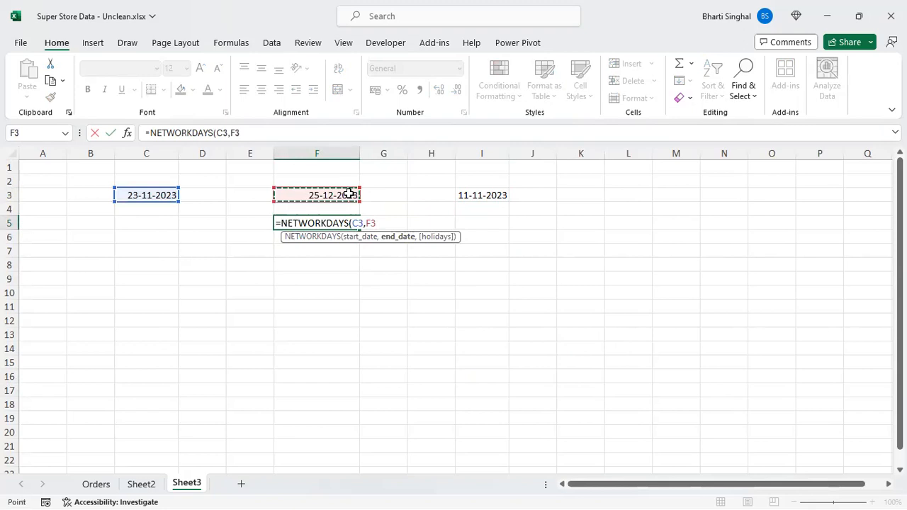
text(,)
click(465, 195)
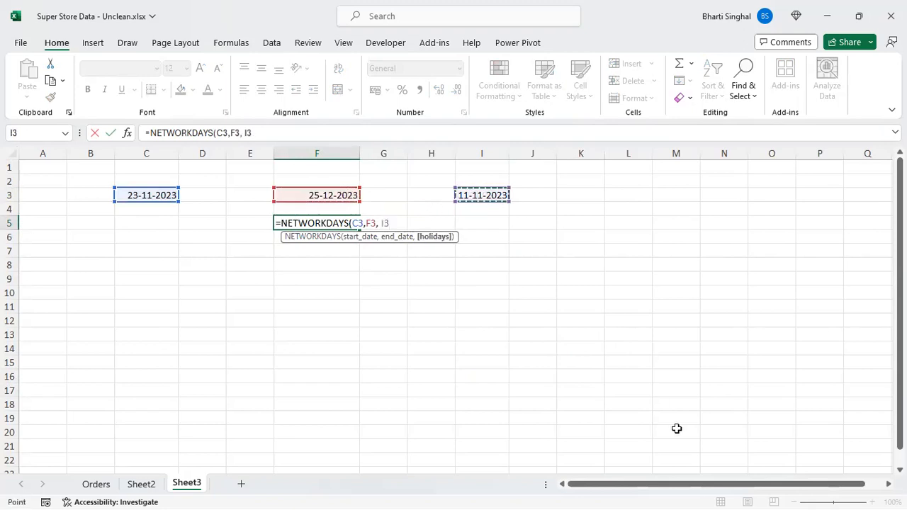
text())
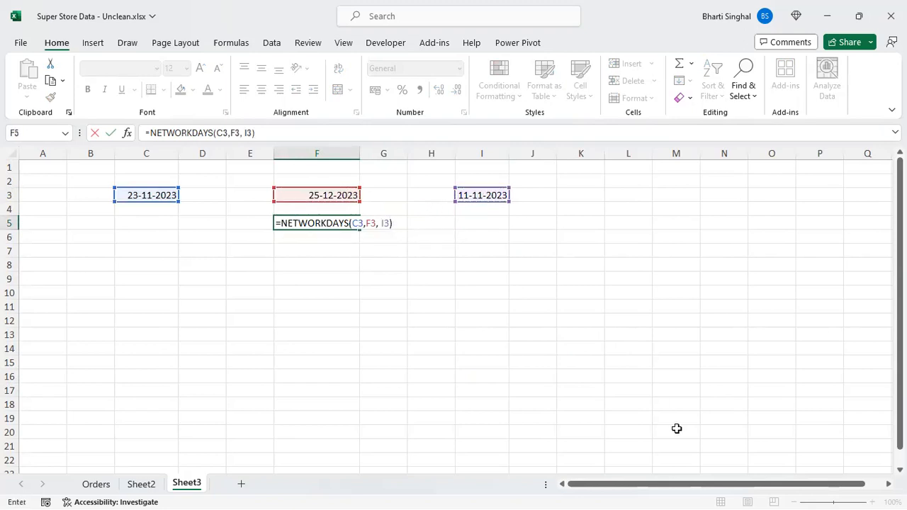
key(Return)
- Replace the F5 formula with NETWORKDAYS.INTL, using C3 as start date, F3 as end date, weekend option 7 (Friday, Saturday) and I3 as holiday
click(334, 222)
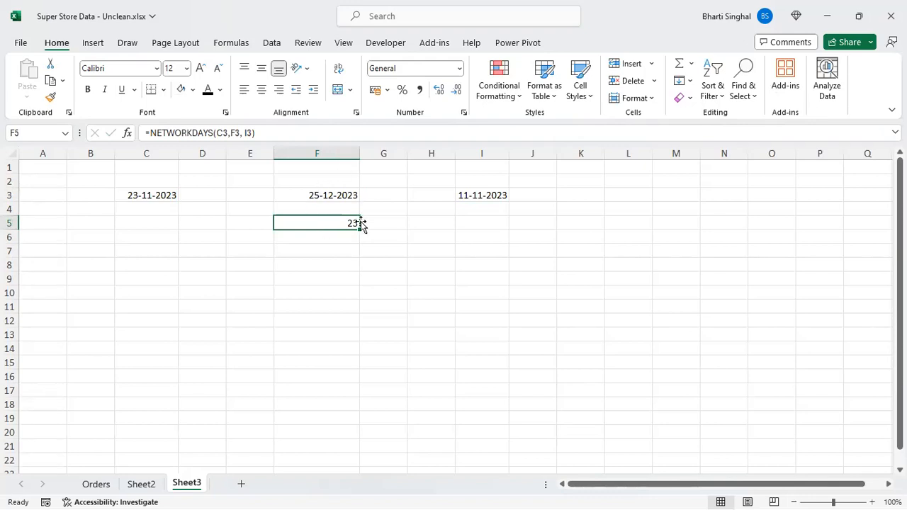
text(=)
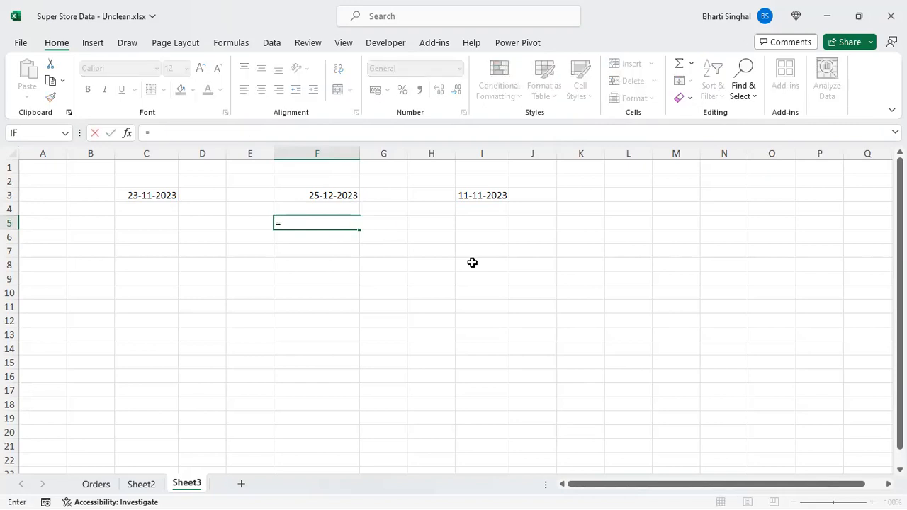
text(net)
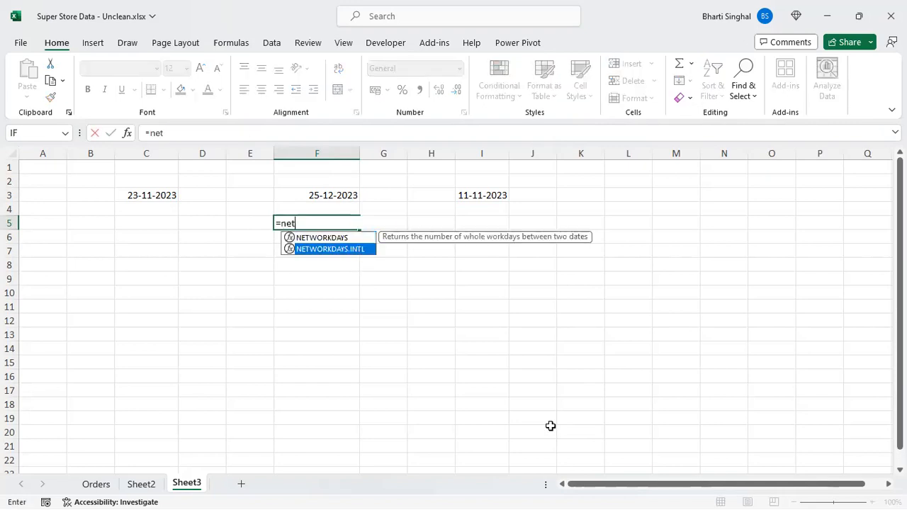
key(Tab)
click(139, 194)
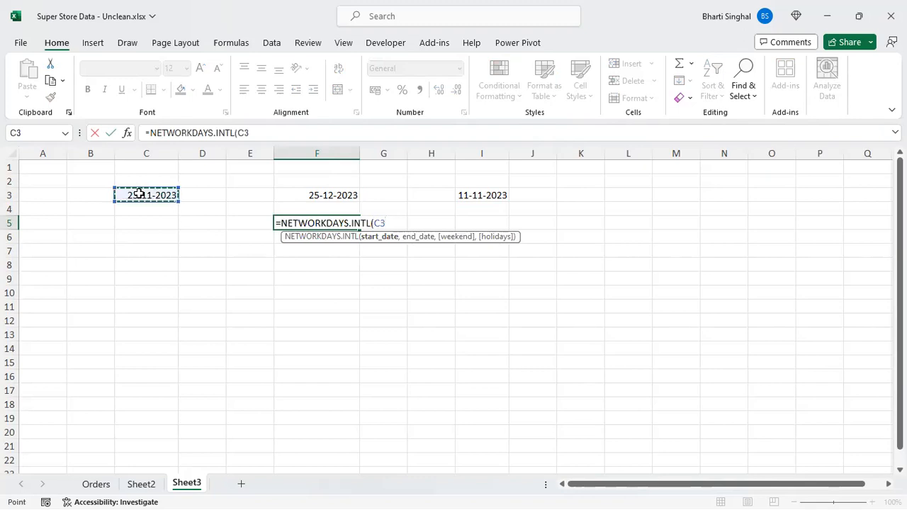
text(,)
click(292, 192)
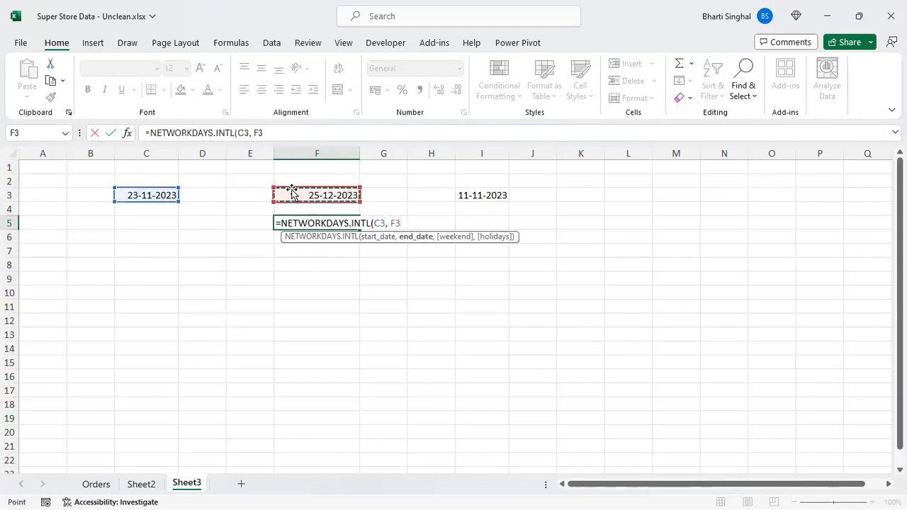
text(,)
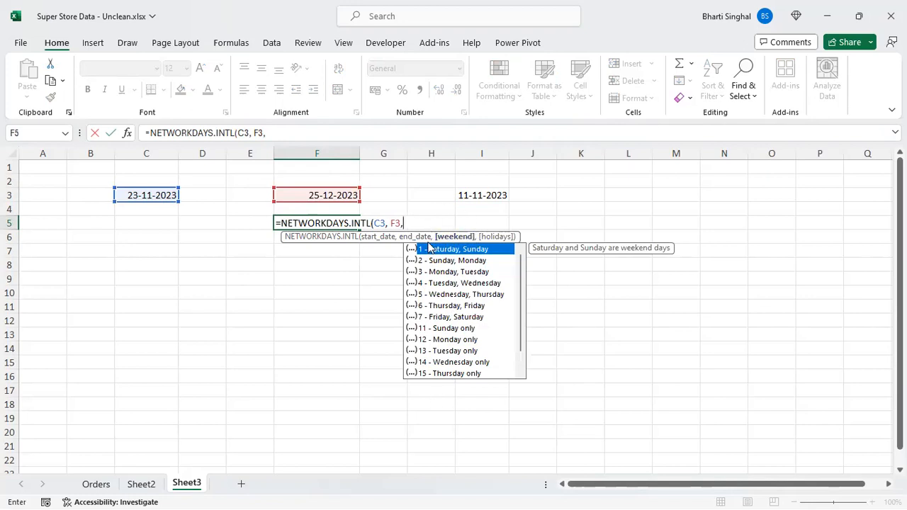
click(439, 318)
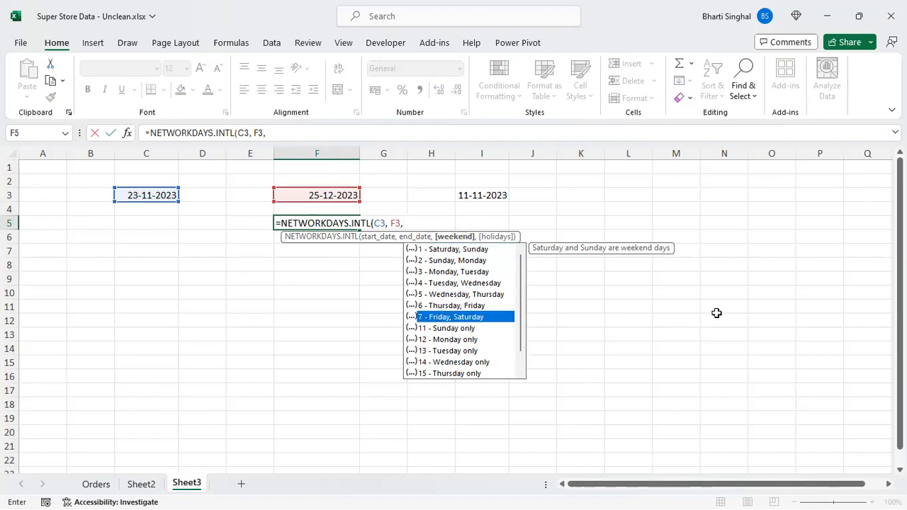
text(7)
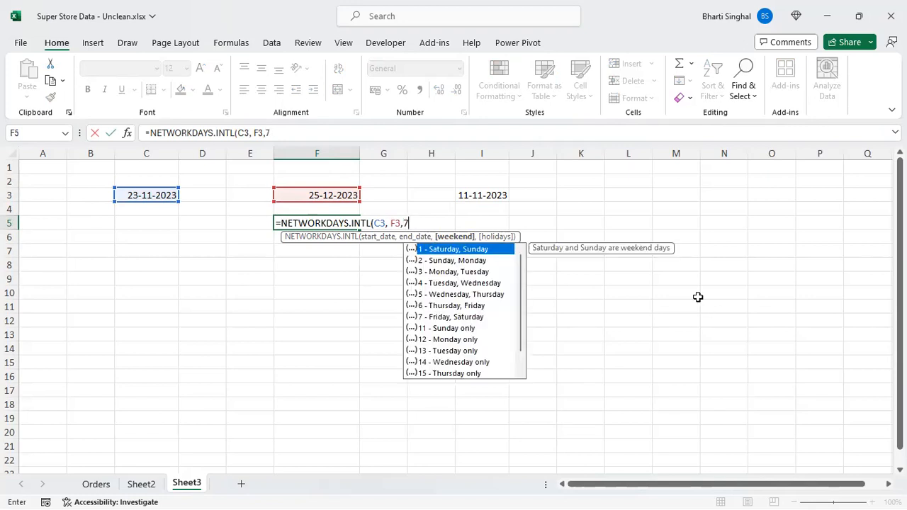
text(,)
click(493, 195)
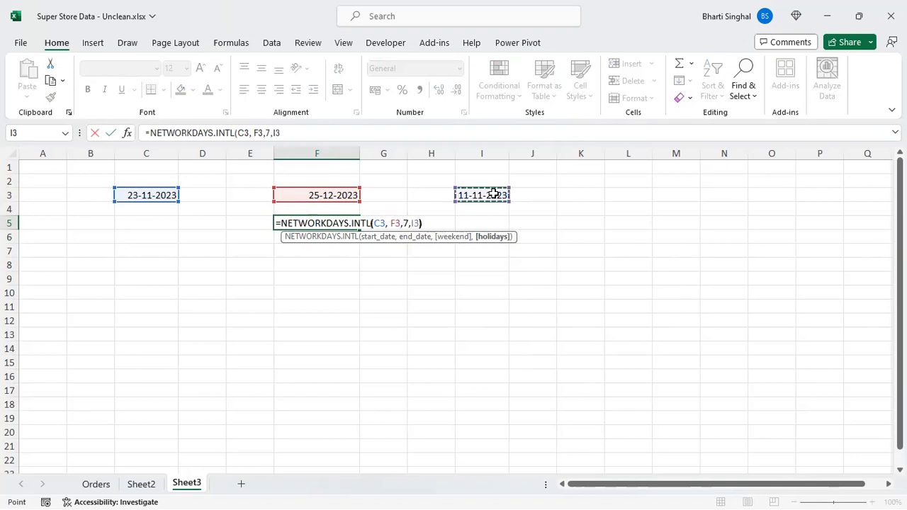
text())
key(Return)
click(330, 222)
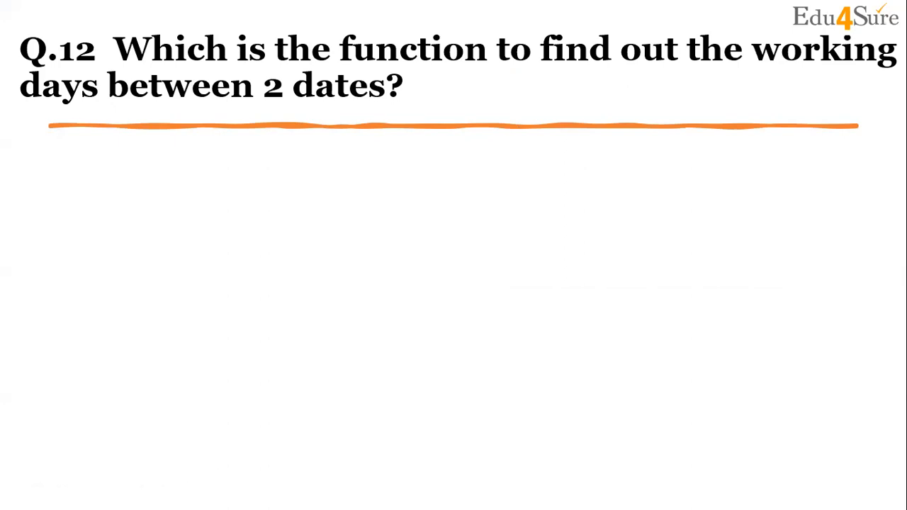
key(Right)
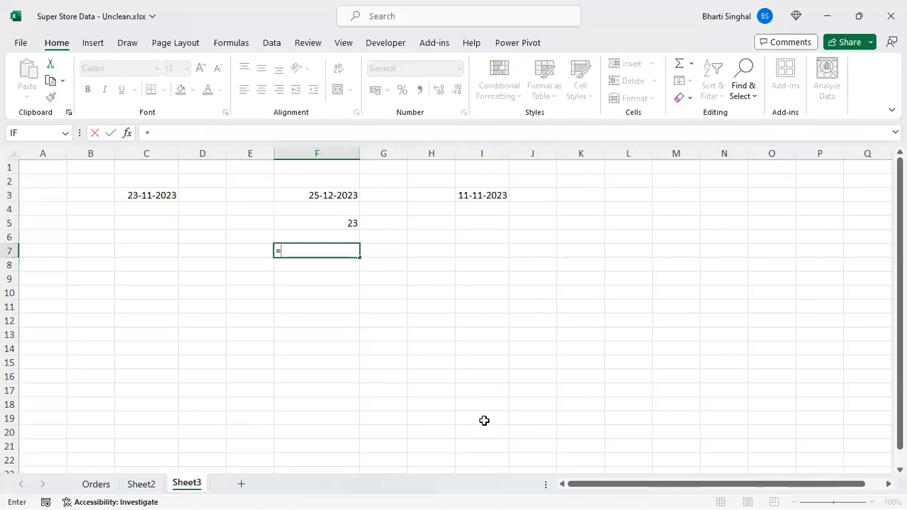
- Insert the current date in F7 with the TODAY function
text(today)
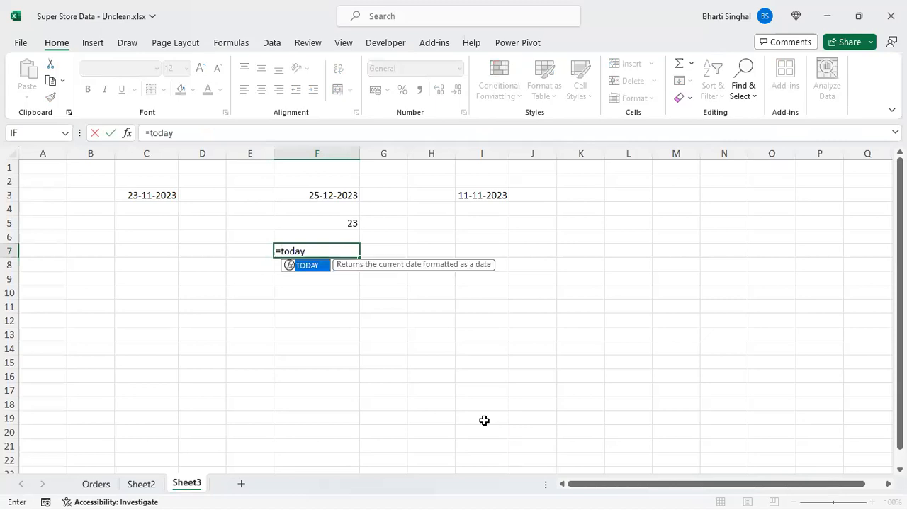
key(Return)
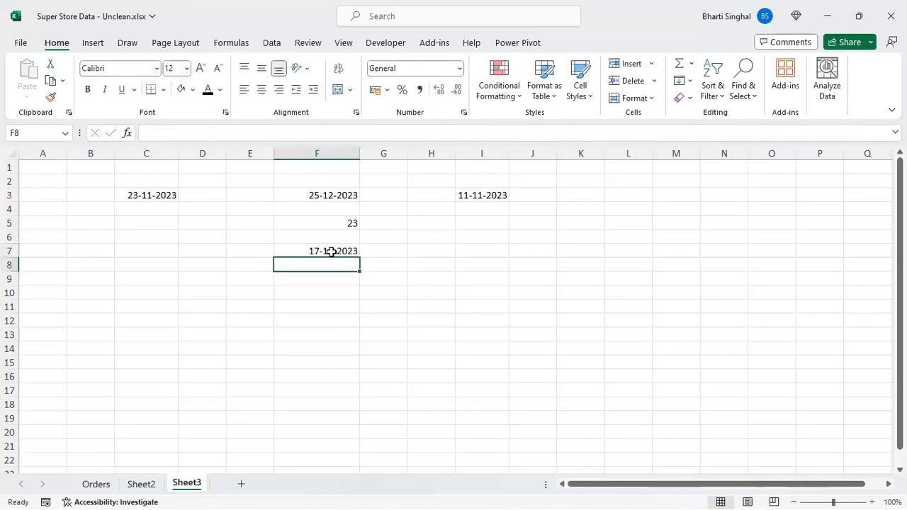
click(329, 249)
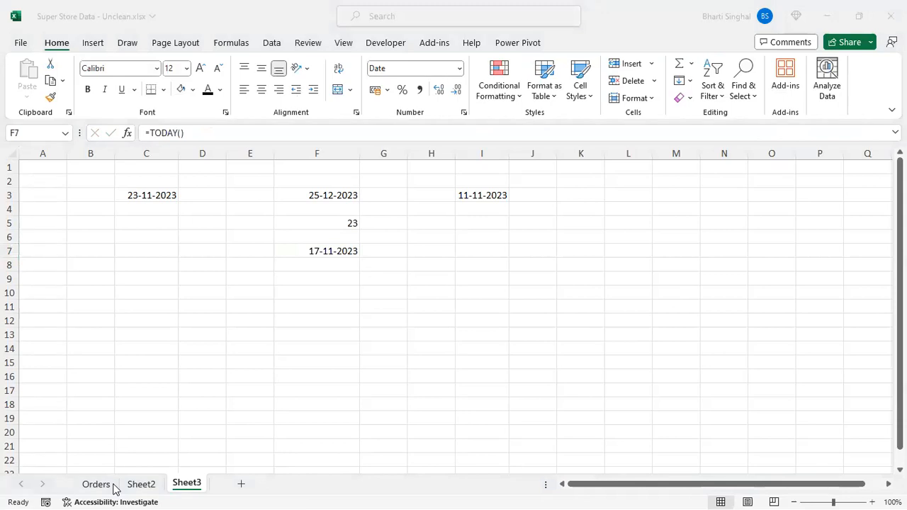
- Insert the current date and time in F8 with the NOW function
click(337, 271)
text(=)
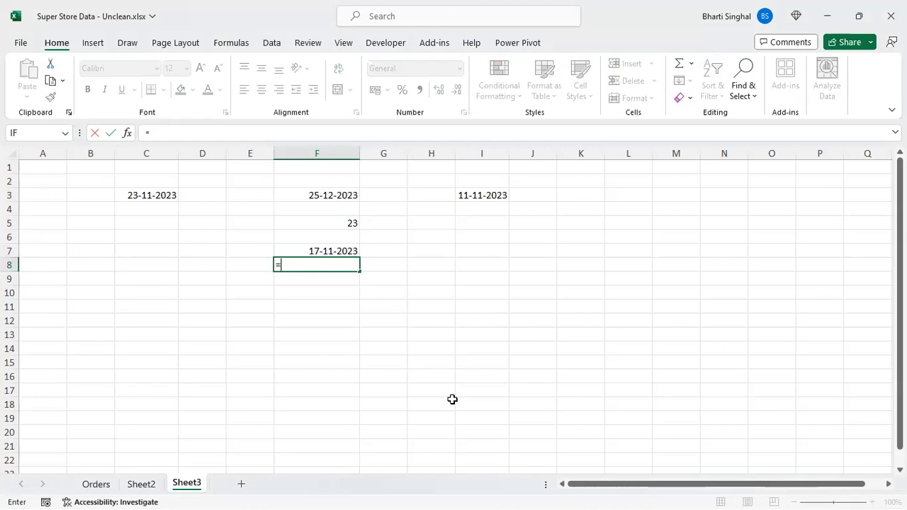
text(now())
key(Return)
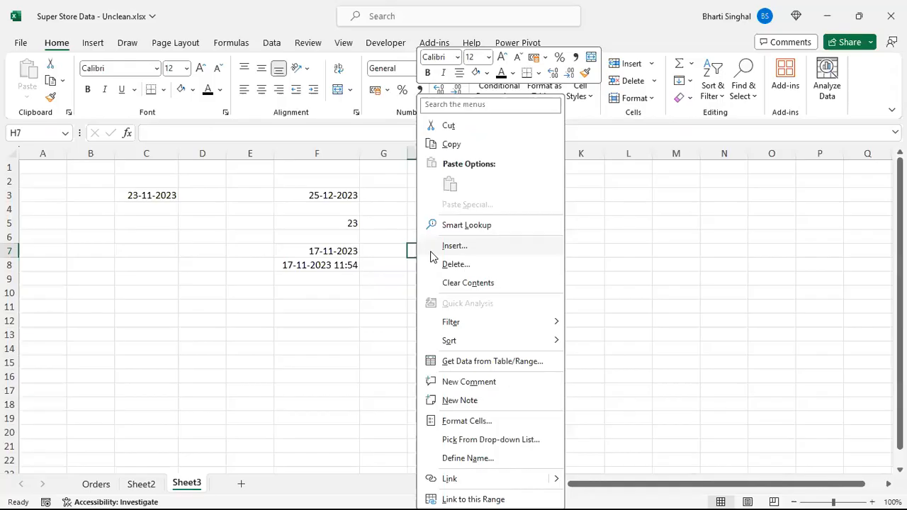
- Open the Format Cells dialog for H7, look over the number format categories and close it without choosing another format
click(479, 421)
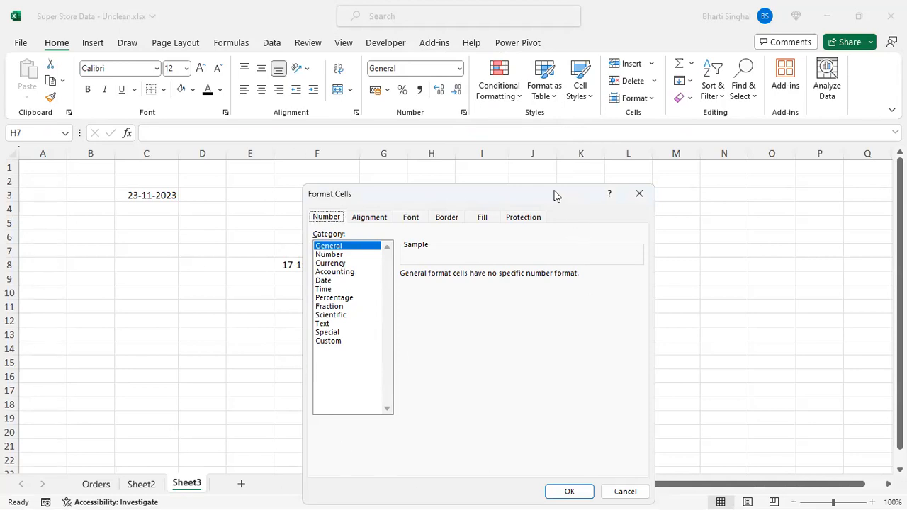
drag(564, 198, 455, 97)
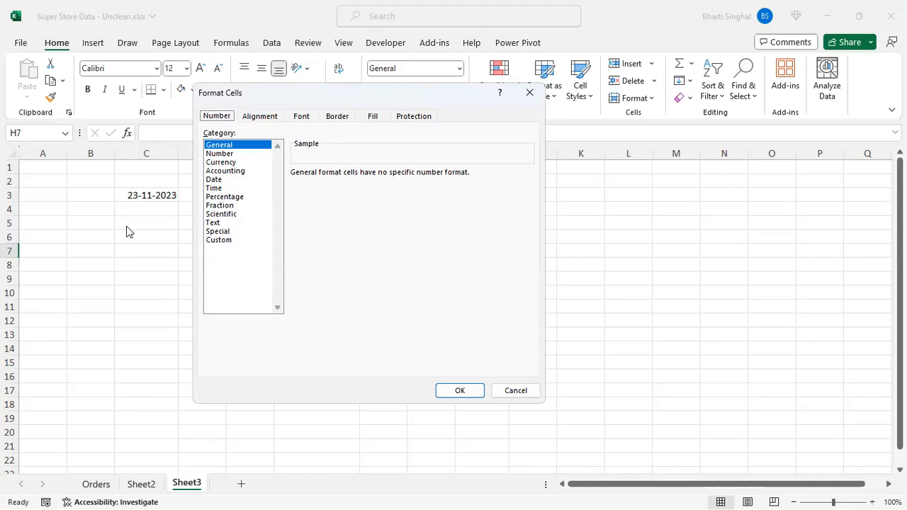
click(468, 391)
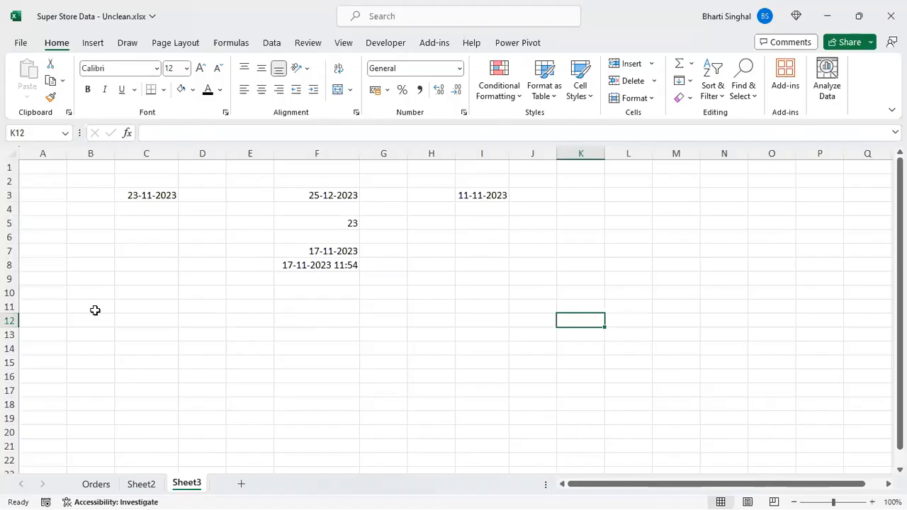
- Format the date in C3 with a purple font, bold text and a light red fill
drag(95, 310, 164, 306)
click(158, 194)
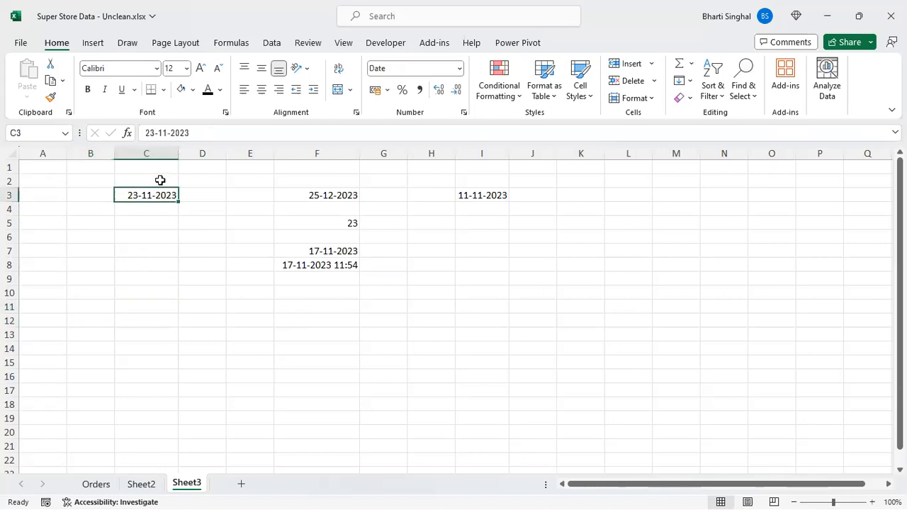
click(219, 89)
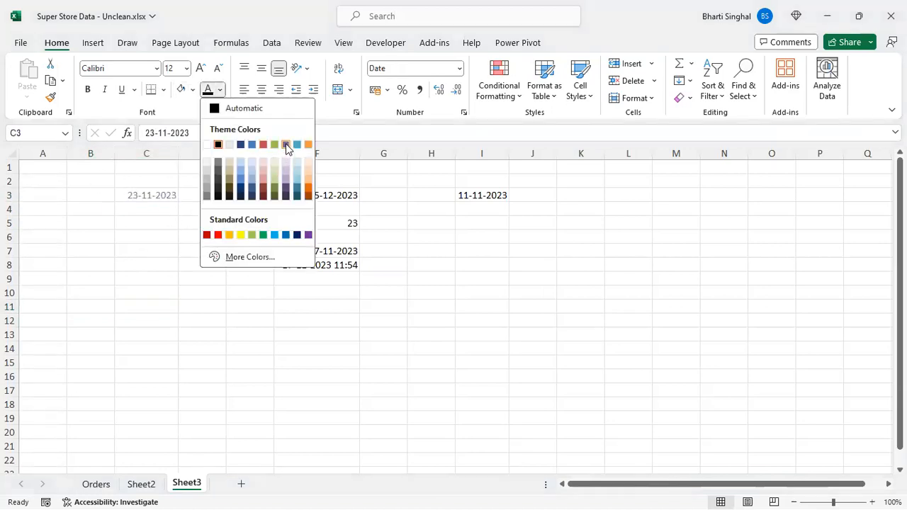
click(286, 145)
click(88, 90)
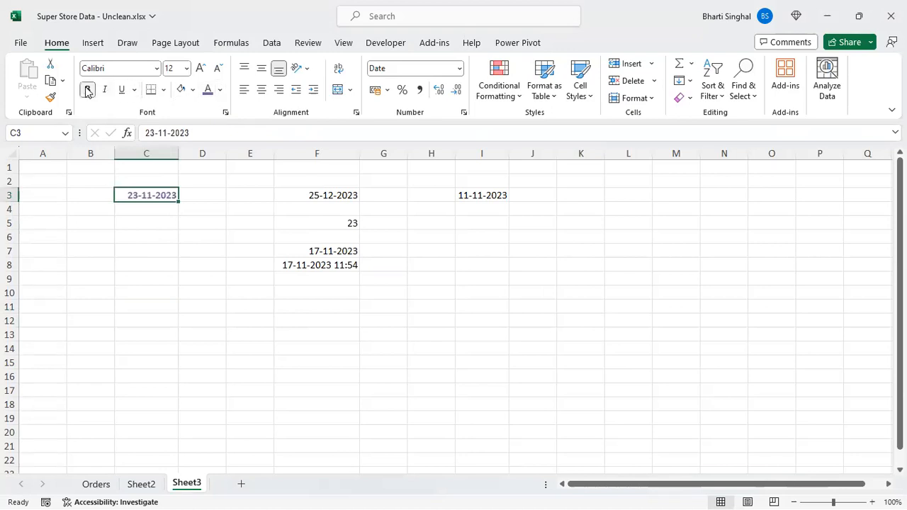
click(193, 90)
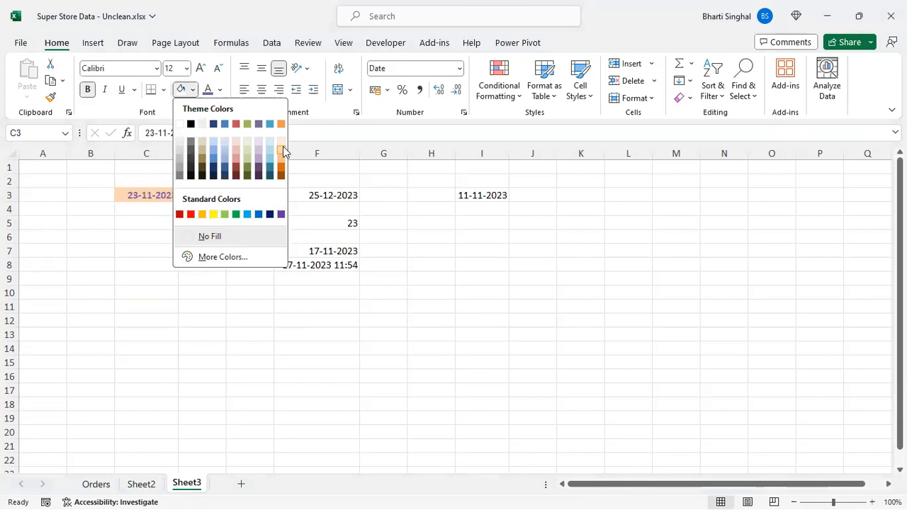
click(235, 141)
- Add a thick outside border around C3
click(155, 197)
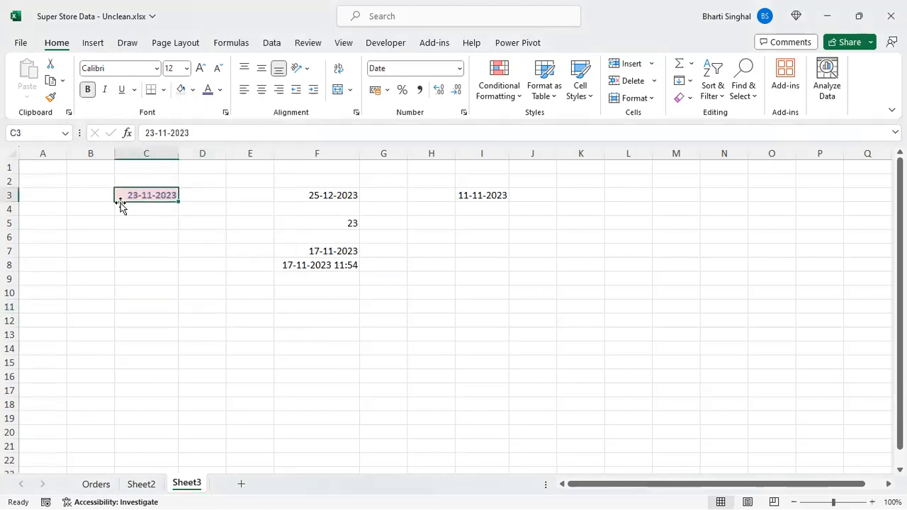
click(164, 90)
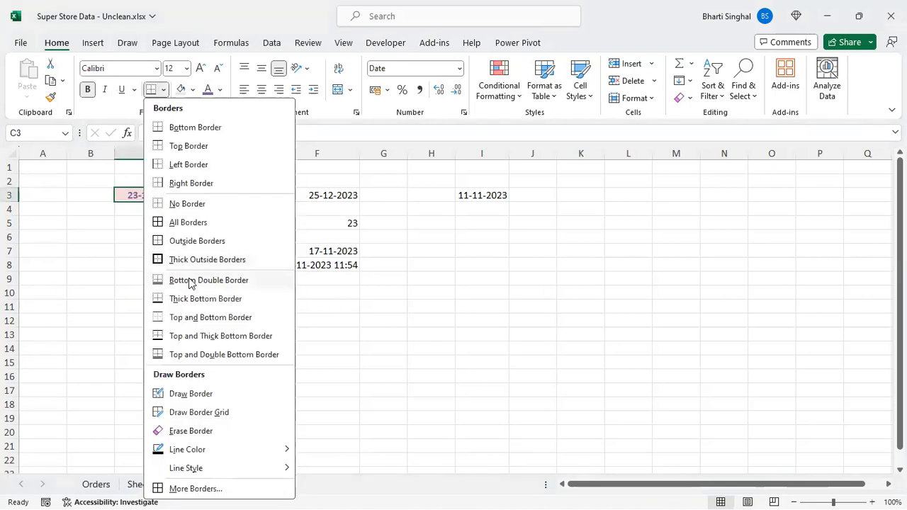
click(210, 317)
click(209, 320)
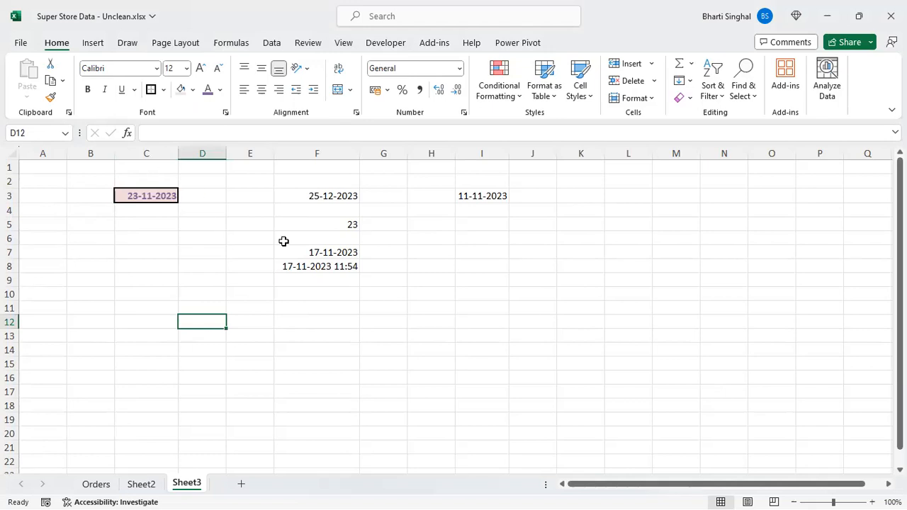
- Copy the formatting of C3 to the date in F3 with Format Painter
click(324, 193)
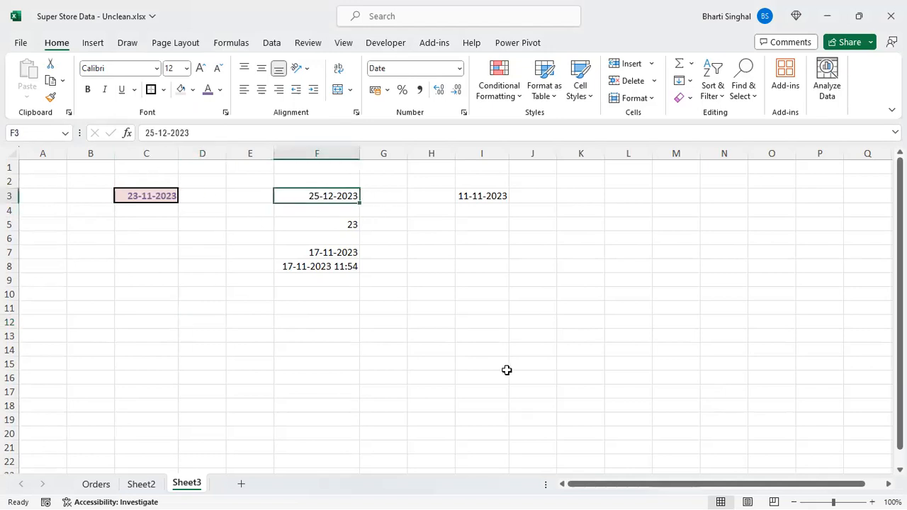
click(155, 195)
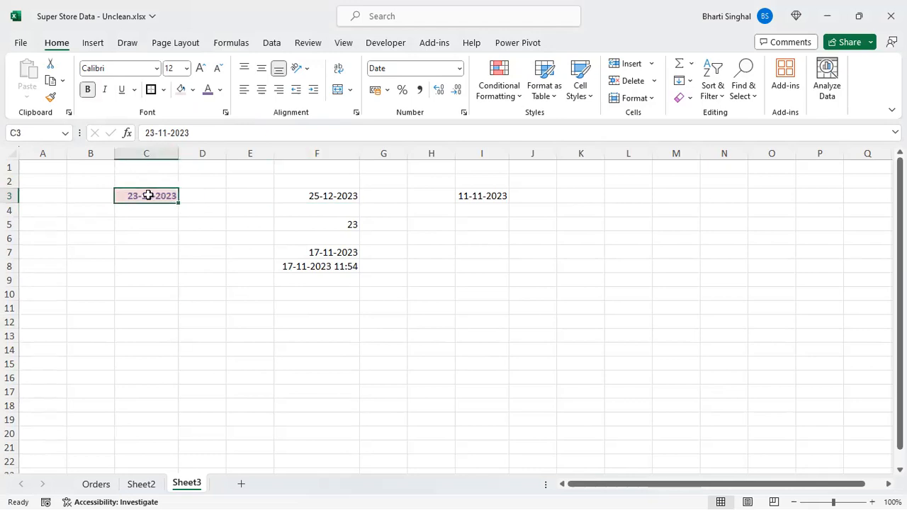
click(50, 98)
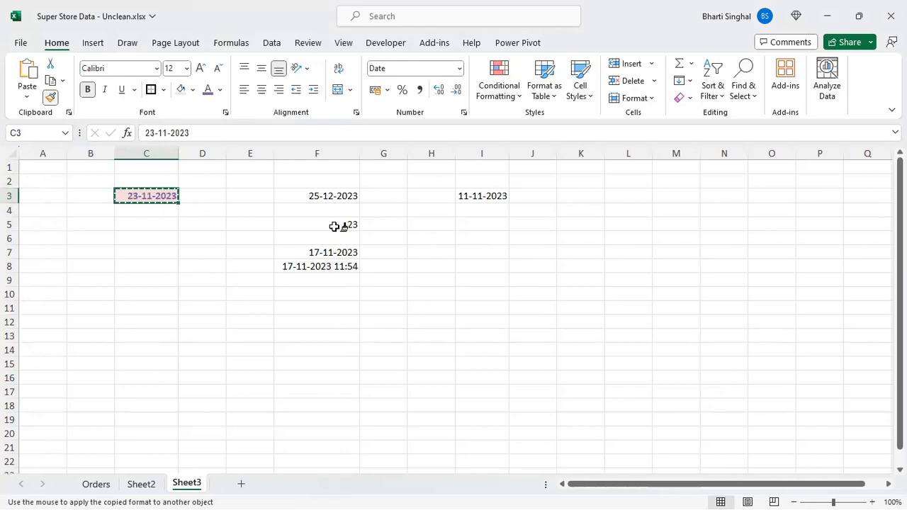
click(332, 197)
click(562, 406)
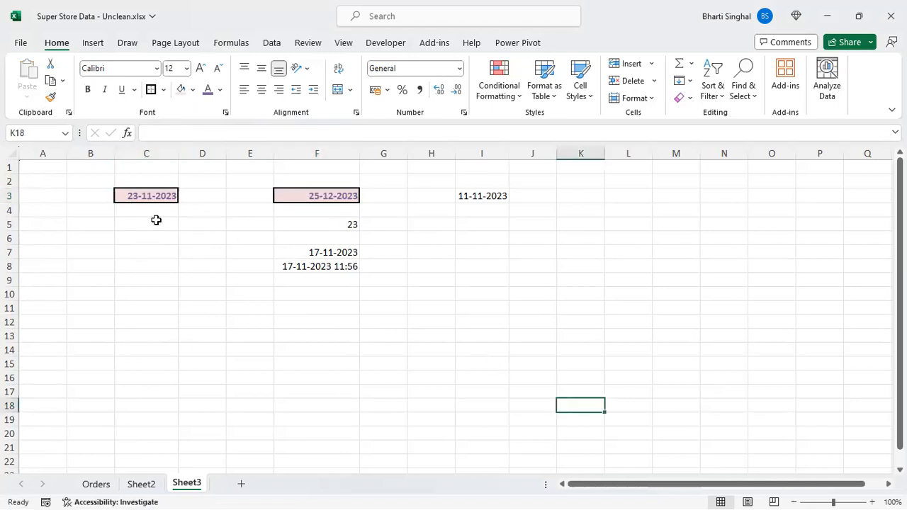